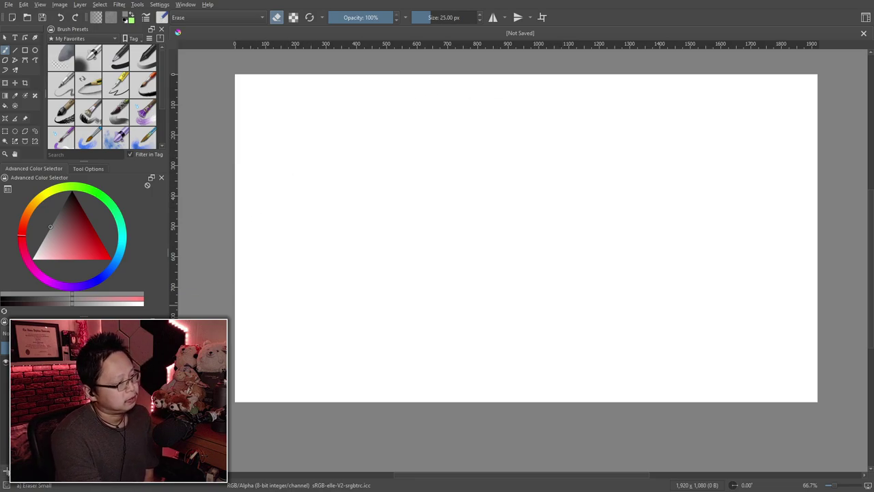
# Step: Choose the Ink-3 Gpen brush preset and handwrite RUSH in grey near the upper-left part of the canvas
pyautogui.click(95, 89)
pyautogui.click(121, 93)
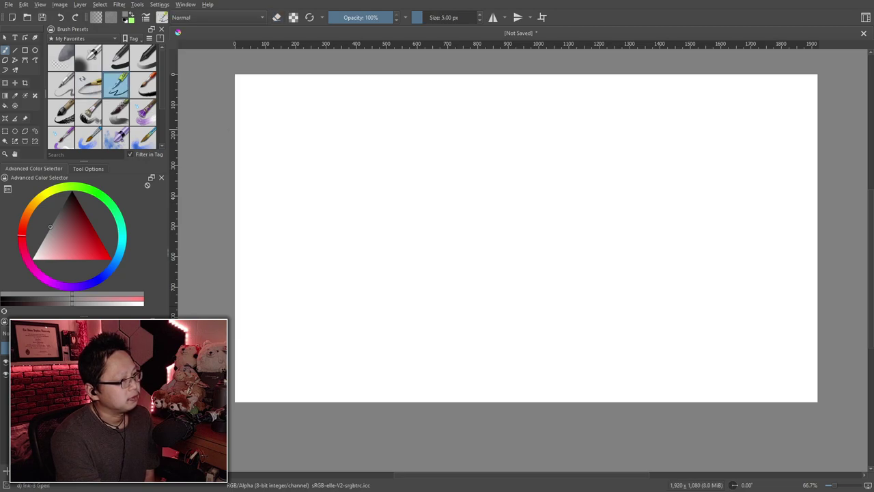
pyautogui.scroll(1, 425, 157)
pyautogui.scroll(-1, 429, 163)
pyautogui.moveTo(432, 160)
pyautogui.mouseDown()
pyautogui.moveTo(420, 143)
pyautogui.moveTo(451, 175)
pyautogui.mouseUp()
pyautogui.scroll(1, 415, 155)
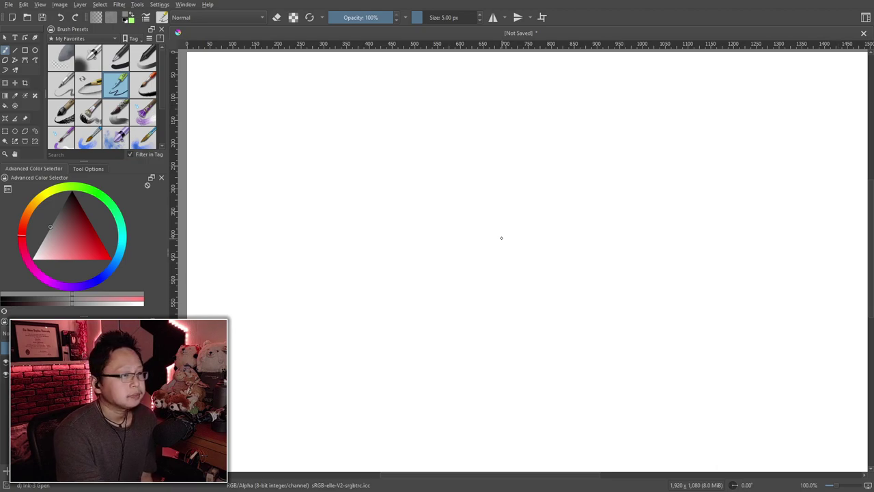
pyautogui.moveTo(500, 237); pyautogui.dragTo(490, 232)
pyautogui.moveTo(319, 159)
pyautogui.mouseDown()
pyautogui.moveTo(342, 107)
pyautogui.moveTo(349, 140)
pyautogui.mouseUp()
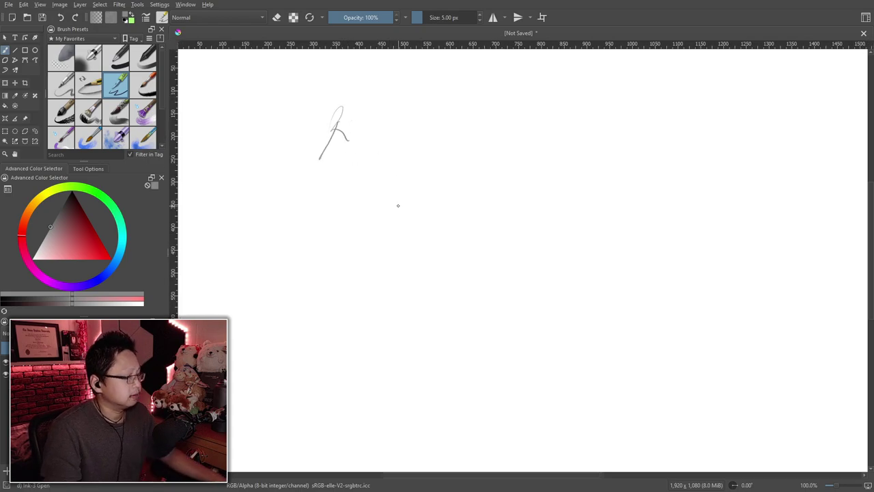
pyautogui.hotkey('ctrl', 'z')
pyautogui.moveTo(329, 115)
pyautogui.mouseDown()
pyautogui.moveTo(323, 137)
pyautogui.moveTo(403, 136)
pyautogui.mouseUp()
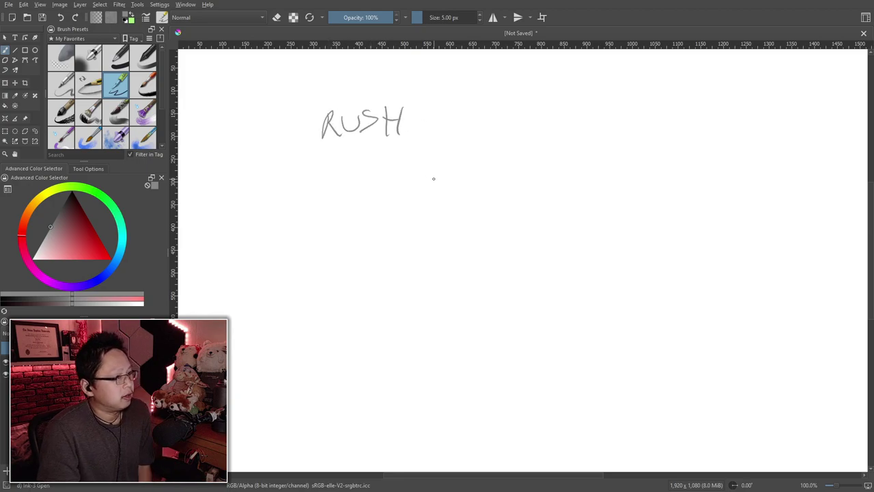
# Step: Set the foreground colour to black and retrace the letters of RUSH
pyautogui.click(73, 191)
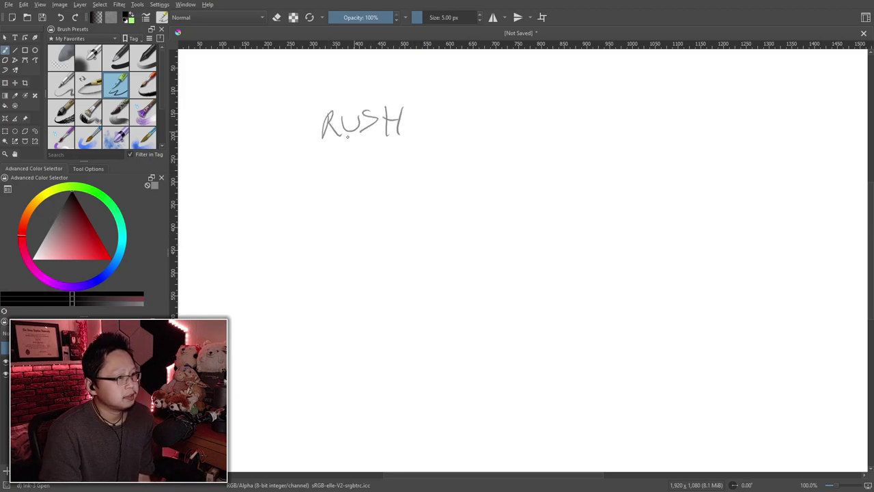
pyautogui.moveTo(325, 114)
pyautogui.mouseDown()
pyautogui.moveTo(326, 136)
pyautogui.moveTo(374, 112)
pyautogui.moveTo(365, 131)
pyautogui.mouseUp()
pyautogui.moveTo(383, 106)
pyautogui.mouseDown()
pyautogui.moveTo(384, 135)
pyautogui.moveTo(397, 120)
pyautogui.mouseUp()
# Step: Draw an arrow to the right of RUSH and handwrite HURRY with a large exclamation mark
pyautogui.moveTo(400, 107)
pyautogui.mouseDown()
pyautogui.moveTo(400, 137)
pyautogui.moveTo(454, 121)
pyautogui.moveTo(449, 130)
pyautogui.mouseUp()
pyautogui.moveTo(497, 112)
pyautogui.mouseDown()
pyautogui.moveTo(497, 131)
pyautogui.moveTo(505, 120)
pyautogui.mouseUp()
pyautogui.moveTo(506, 111)
pyautogui.mouseDown()
pyautogui.moveTo(507, 129)
pyautogui.moveTo(523, 114)
pyautogui.mouseUp()
pyautogui.moveTo(528, 114)
pyautogui.mouseDown()
pyautogui.moveTo(529, 128)
pyautogui.moveTo(541, 127)
pyautogui.mouseUp()
pyautogui.moveTo(543, 114); pyautogui.dragTo(553, 111)
pyautogui.moveTo(548, 112); pyautogui.dragTo(553, 127)
pyautogui.moveTo(561, 112); pyautogui.dragTo(564, 129)
pyautogui.moveTo(593, 92); pyautogui.dragTo(594, 113)
pyautogui.click(593, 134)
# Step: Draw a second, downward-slanting arrow from RUSH and handwrite HIGH OCTANE below HURRY
pyautogui.moveTo(422, 160); pyautogui.dragTo(459, 173)
pyautogui.moveTo(451, 164)
pyautogui.mouseDown()
pyautogui.moveTo(451, 181)
pyautogui.moveTo(494, 183)
pyautogui.moveTo(503, 173)
pyautogui.mouseUp()
pyautogui.moveTo(504, 163); pyautogui.dragTo(504, 183)
pyautogui.moveTo(509, 168)
pyautogui.mouseDown()
pyautogui.moveTo(522, 167)
pyautogui.moveTo(516, 182)
pyautogui.mouseUp()
pyautogui.moveTo(541, 166); pyautogui.dragTo(544, 179)
pyautogui.moveTo(545, 172)
pyautogui.mouseDown()
pyautogui.moveTo(555, 169)
pyautogui.moveTo(556, 180)
pyautogui.moveTo(583, 163)
pyautogui.moveTo(607, 177)
pyautogui.moveTo(623, 161)
pyautogui.mouseUp()
pyautogui.moveTo(615, 162); pyautogui.dragTo(616, 177)
pyautogui.moveTo(624, 177)
pyautogui.mouseDown()
pyautogui.moveTo(636, 158)
pyautogui.moveTo(640, 175)
pyautogui.mouseUp()
pyautogui.moveTo(647, 173)
pyautogui.mouseDown()
pyautogui.moveTo(649, 160)
pyautogui.moveTo(667, 152)
pyautogui.mouseUp()
pyautogui.moveTo(670, 153)
pyautogui.mouseDown()
pyautogui.moveTo(679, 170)
pyautogui.moveTo(679, 161)
pyautogui.mouseUp()
pyautogui.moveTo(671, 150); pyautogui.dragTo(683, 148)
# Step: Draw a box around OCTANE and add a bracketed double line beneath HIGH OCTANE
pyautogui.moveTo(683, 183)
pyautogui.mouseDown()
pyautogui.moveTo(588, 189)
pyautogui.moveTo(690, 180)
pyautogui.moveTo(670, 139)
pyautogui.moveTo(578, 144)
pyautogui.moveTo(568, 158)
pyautogui.moveTo(569, 192)
pyautogui.moveTo(602, 191)
pyautogui.mouseUp()
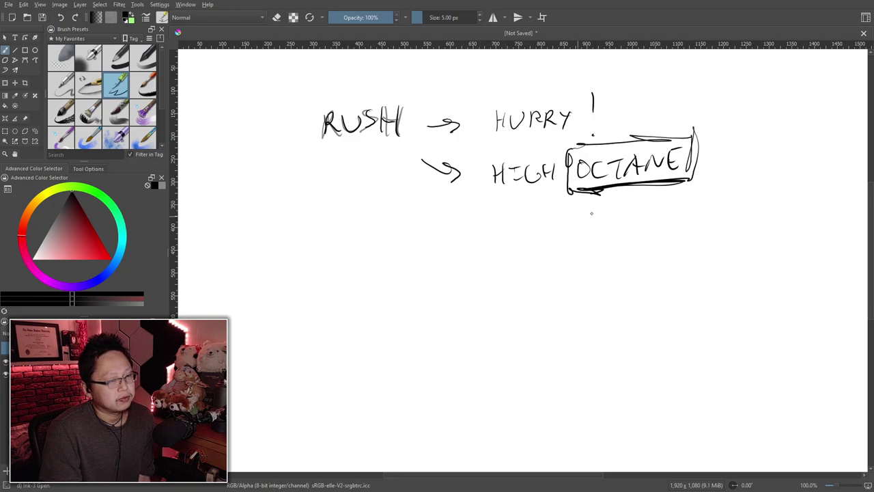
pyautogui.moveTo(517, 200)
pyautogui.mouseDown()
pyautogui.moveTo(654, 206)
pyautogui.moveTo(656, 198)
pyautogui.moveTo(506, 215)
pyautogui.moveTo(513, 214)
pyautogui.mouseUp()
pyautogui.moveTo(518, 195)
pyautogui.mouseDown()
pyautogui.moveTo(564, 216)
pyautogui.moveTo(636, 216)
pyautogui.mouseUp()
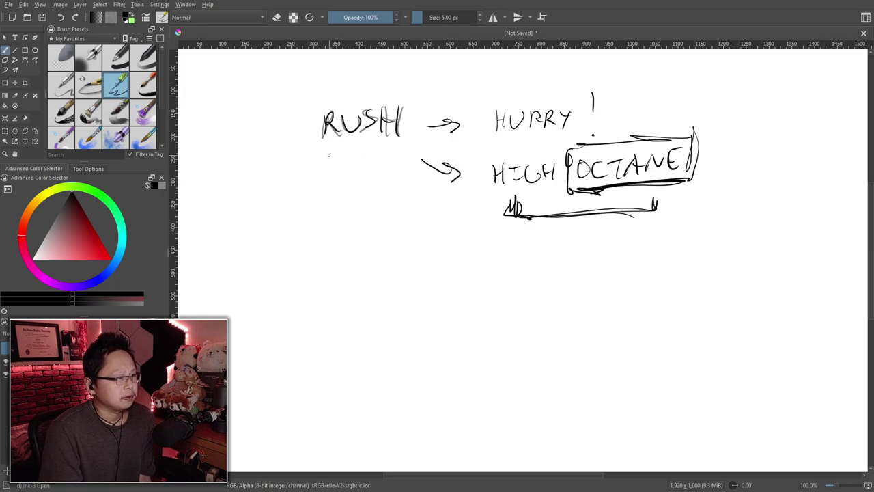
# Step: Underline RUSH with thick repeated strokes and draw an arrow pointing down from it
pyautogui.moveTo(318, 149)
pyautogui.mouseDown()
pyautogui.moveTo(410, 146)
pyautogui.moveTo(330, 150)
pyautogui.moveTo(403, 148)
pyautogui.moveTo(339, 146)
pyautogui.mouseUp()
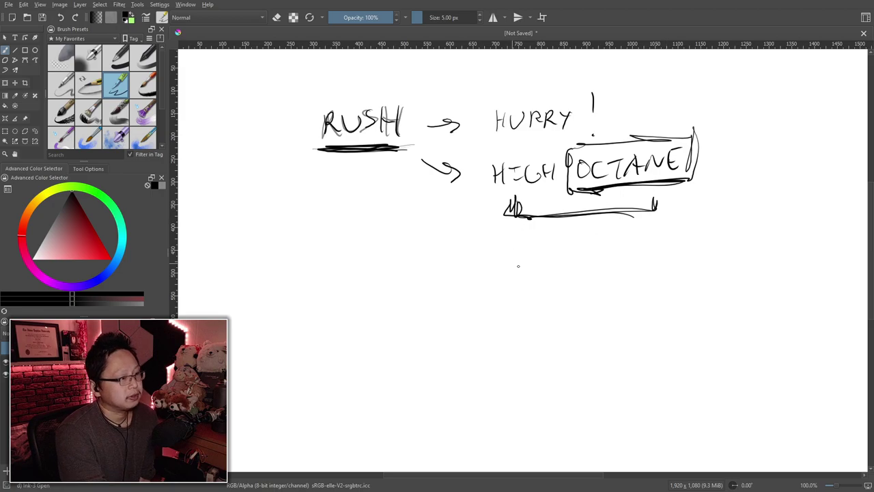
pyautogui.scroll(-2, 515, 265)
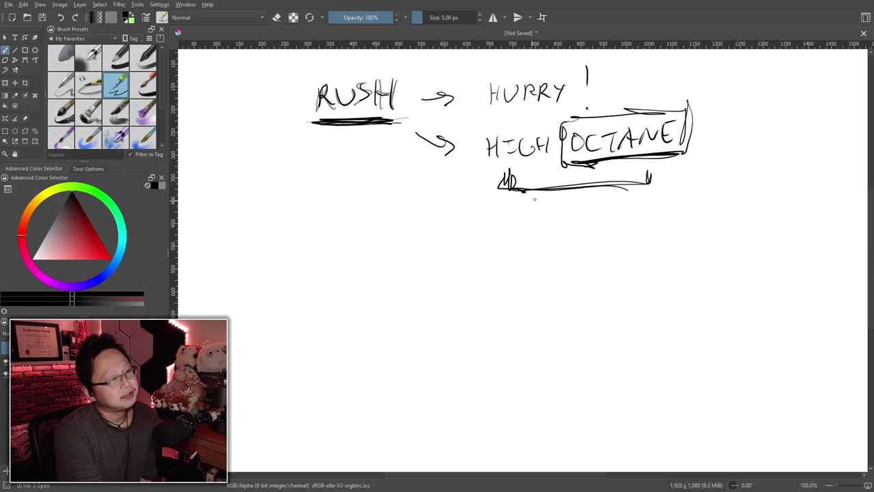
pyautogui.moveTo(525, 230); pyautogui.dragTo(547, 294)
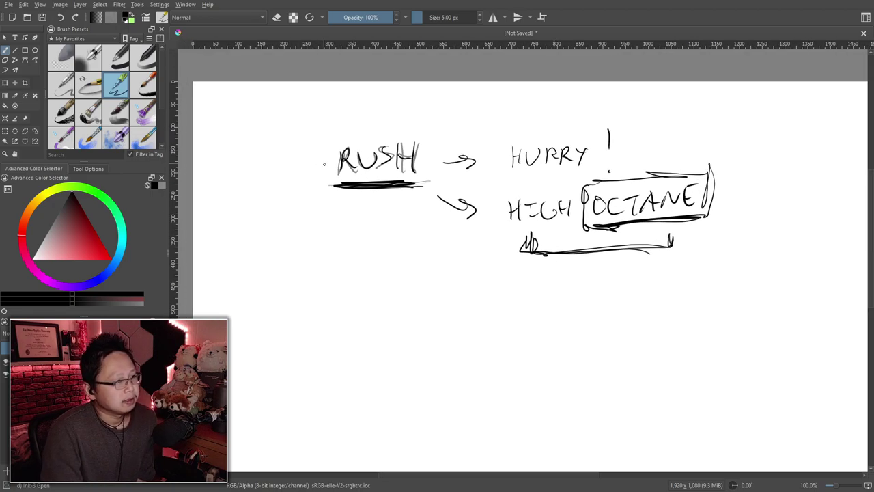
pyautogui.moveTo(347, 201); pyautogui.dragTo(352, 220)
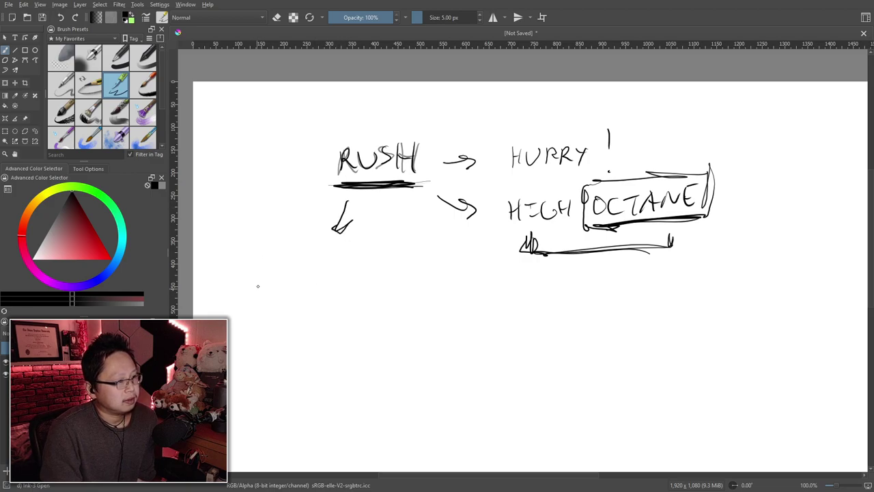
# Step: Handwrite JOSEPH GORDEN LEVITT on three lines below the downward arrow
pyautogui.moveTo(264, 279)
pyautogui.mouseDown()
pyautogui.moveTo(281, 253)
pyautogui.moveTo(297, 270)
pyautogui.moveTo(301, 261)
pyautogui.moveTo(329, 268)
pyautogui.mouseUp()
pyautogui.moveTo(322, 302)
pyautogui.mouseDown()
pyautogui.moveTo(331, 320)
pyautogui.moveTo(351, 305)
pyautogui.moveTo(410, 300)
pyautogui.mouseUp()
pyautogui.moveTo(305, 345)
pyautogui.mouseDown()
pyautogui.moveTo(327, 360)
pyautogui.moveTo(362, 343)
pyautogui.moveTo(381, 350)
pyautogui.mouseUp()
pyautogui.moveTo(374, 336); pyautogui.dragTo(408, 332)
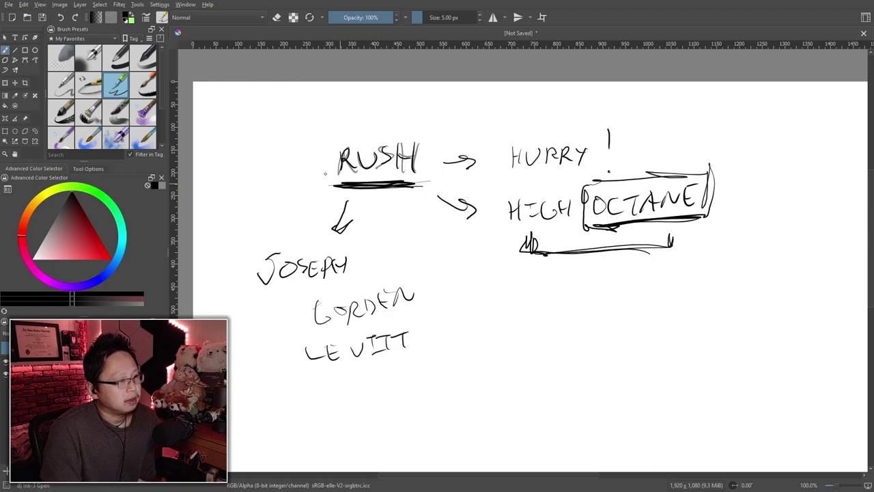
# Step: Draw an arrow to the right of LEVITT and handwrite PREMIUM RUSH after it
pyautogui.moveTo(427, 327)
pyautogui.mouseDown()
pyautogui.moveTo(460, 332)
pyautogui.moveTo(491, 330)
pyautogui.mouseUp()
pyautogui.moveTo(500, 315)
pyautogui.mouseDown()
pyautogui.moveTo(502, 338)
pyautogui.moveTo(522, 334)
pyautogui.mouseUp()
pyautogui.moveTo(519, 321)
pyautogui.mouseDown()
pyautogui.moveTo(527, 335)
pyautogui.moveTo(541, 324)
pyautogui.moveTo(585, 330)
pyautogui.moveTo(601, 316)
pyautogui.moveTo(635, 333)
pyautogui.moveTo(652, 329)
pyautogui.mouseUp()
pyautogui.moveTo(653, 315)
pyautogui.mouseDown()
pyautogui.moveTo(673, 309)
pyautogui.moveTo(667, 327)
pyautogui.mouseUp()
pyautogui.moveTo(679, 307); pyautogui.dragTo(680, 325)
pyautogui.moveTo(688, 303); pyautogui.dragTo(690, 324)
# Step: Handwrite CYCLING below PREMIUM RUSH, underline it and frame it with a box
pyautogui.moveTo(500, 366)
pyautogui.mouseDown()
pyautogui.moveTo(500, 381)
pyautogui.moveTo(511, 375)
pyautogui.mouseUp()
pyautogui.moveTo(524, 363)
pyautogui.mouseDown()
pyautogui.moveTo(511, 380)
pyautogui.moveTo(538, 375)
pyautogui.mouseUp()
pyautogui.moveTo(549, 358)
pyautogui.mouseDown()
pyautogui.moveTo(563, 372)
pyautogui.moveTo(576, 355)
pyautogui.mouseUp()
pyautogui.moveTo(571, 357)
pyautogui.mouseDown()
pyautogui.moveTo(572, 370)
pyautogui.moveTo(590, 370)
pyautogui.moveTo(601, 353)
pyautogui.mouseUp()
pyautogui.moveTo(619, 351); pyautogui.dragTo(617, 363)
pyautogui.moveTo(433, 399)
pyautogui.mouseDown()
pyautogui.moveTo(627, 388)
pyautogui.moveTo(499, 392)
pyautogui.mouseUp()
pyautogui.moveTo(637, 381)
pyautogui.mouseDown()
pyautogui.moveTo(599, 346)
pyautogui.moveTo(453, 373)
pyautogui.moveTo(458, 388)
pyautogui.mouseUp()
# Step: Draw an arrow from CYCLING up to the RUSH of PREMIUM RUSH and box that word
pyautogui.moveTo(657, 350); pyautogui.dragTo(671, 335)
pyautogui.moveTo(714, 288)
pyautogui.mouseDown()
pyautogui.moveTo(619, 304)
pyautogui.moveTo(728, 327)
pyautogui.moveTo(715, 285)
pyautogui.mouseUp()
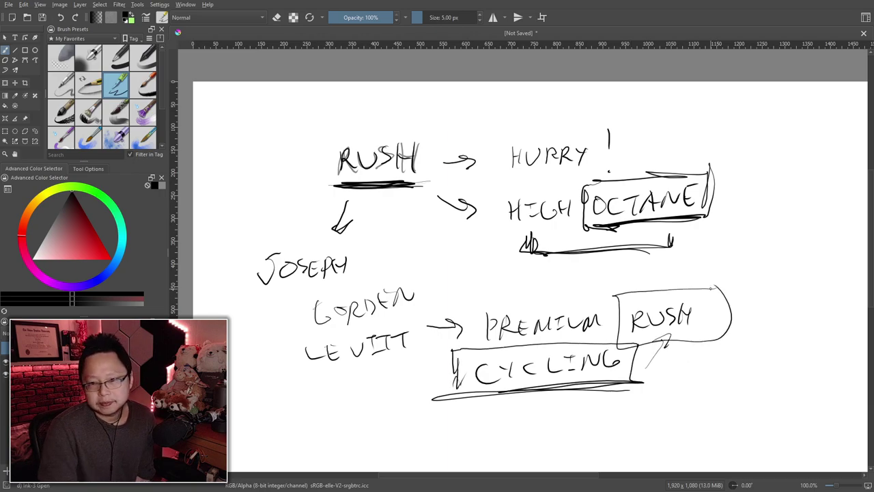
# Step: Handwrite DRIVEN below CYCLING and draw an arrow pointing right from it
pyautogui.scroll(-1, 714, 287)
pyautogui.moveTo(720, 378); pyautogui.dragTo(661, 312)
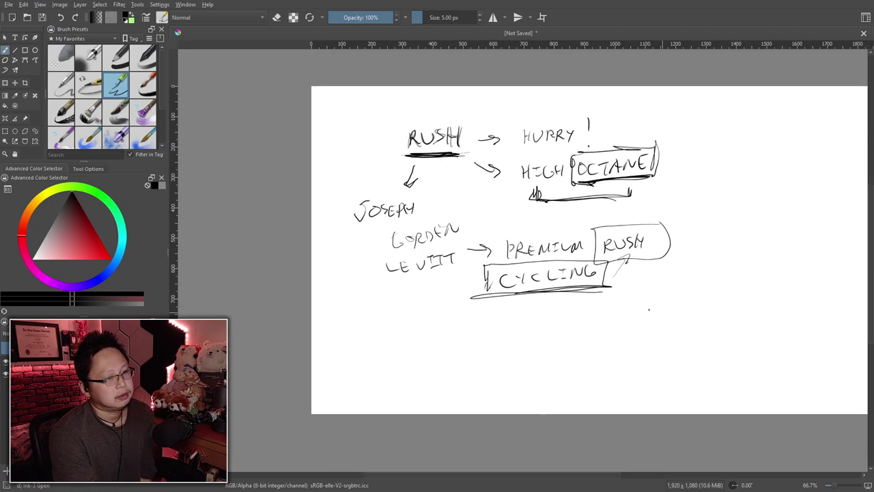
pyautogui.scroll(1, 661, 312)
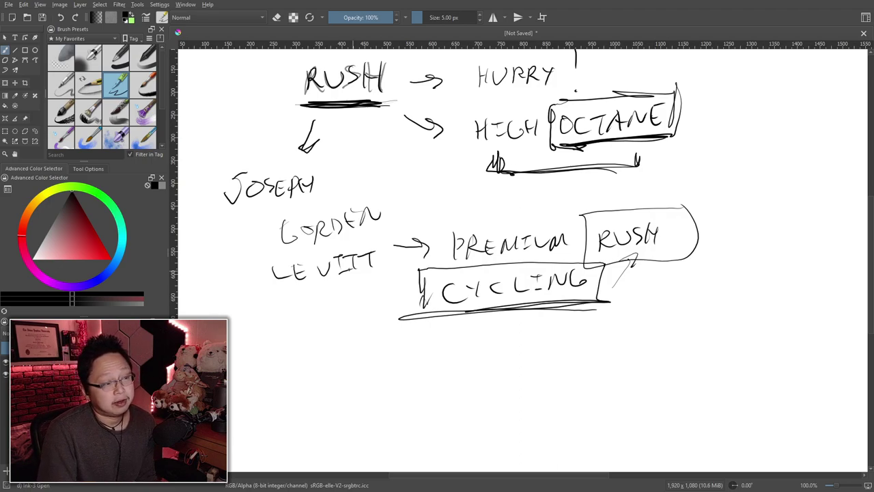
pyautogui.moveTo(337, 365)
pyautogui.mouseDown()
pyautogui.moveTo(345, 357)
pyautogui.moveTo(340, 373)
pyautogui.moveTo(361, 371)
pyautogui.mouseUp()
pyautogui.moveTo(367, 342)
pyautogui.mouseDown()
pyautogui.moveTo(393, 363)
pyautogui.moveTo(400, 349)
pyautogui.moveTo(408, 362)
pyautogui.moveTo(429, 343)
pyautogui.mouseUp()
pyautogui.moveTo(325, 347); pyautogui.dragTo(355, 372)
pyautogui.moveTo(453, 352)
pyautogui.mouseDown()
pyautogui.moveTo(489, 351)
pyautogui.moveTo(481, 360)
pyautogui.mouseUp()
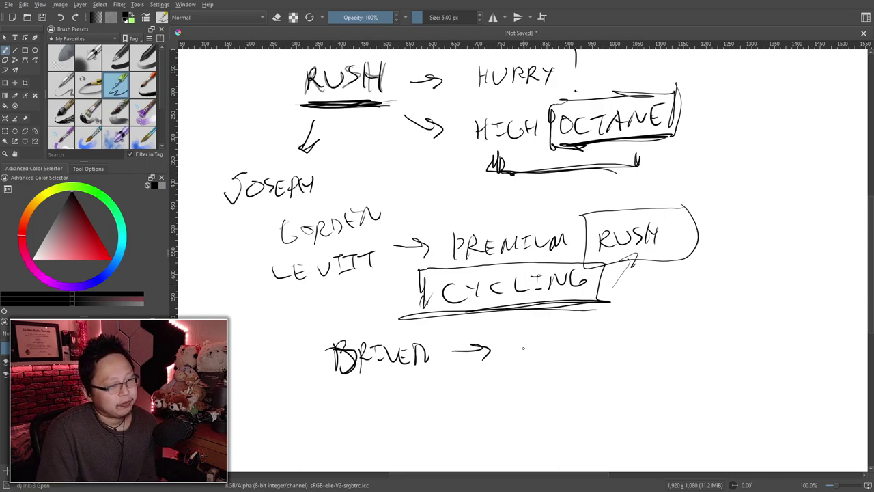
# Step: Handwrite 201 after the DRIVEN arrow, striking out its first two digits
pyautogui.moveTo(517, 336); pyautogui.dragTo(540, 335)
pyautogui.moveTo(538, 334)
pyautogui.mouseDown()
pyautogui.moveTo(537, 349)
pyautogui.moveTo(545, 339)
pyautogui.mouseUp()
pyautogui.moveTo(557, 332)
pyautogui.mouseDown()
pyautogui.moveTo(557, 350)
pyautogui.moveTo(555, 343)
pyautogui.mouseUp()
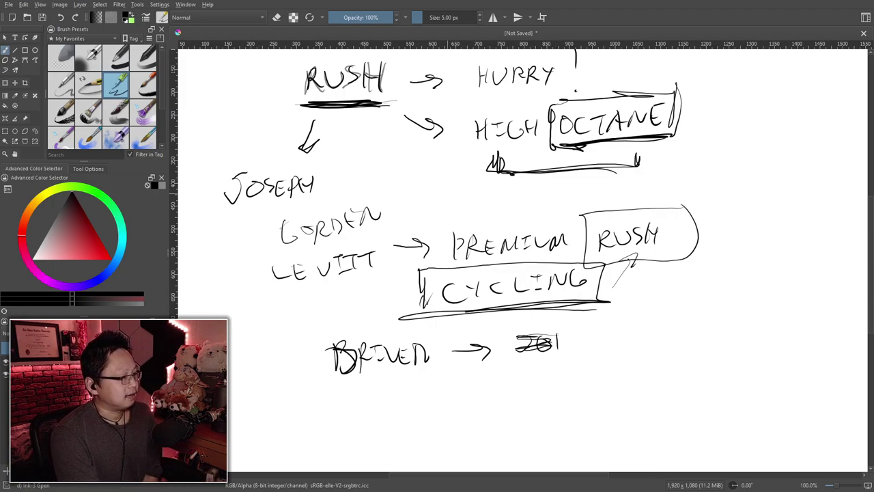
# Step: Black out the final N of DRIVEN to leave DRIVE, and underline the word
pyautogui.scroll(-2, 617, 309)
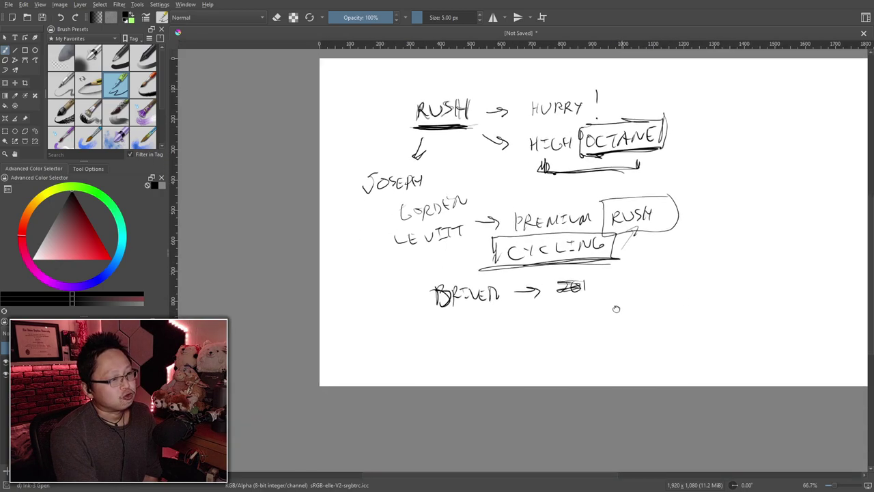
pyautogui.scroll(4, 552, 307)
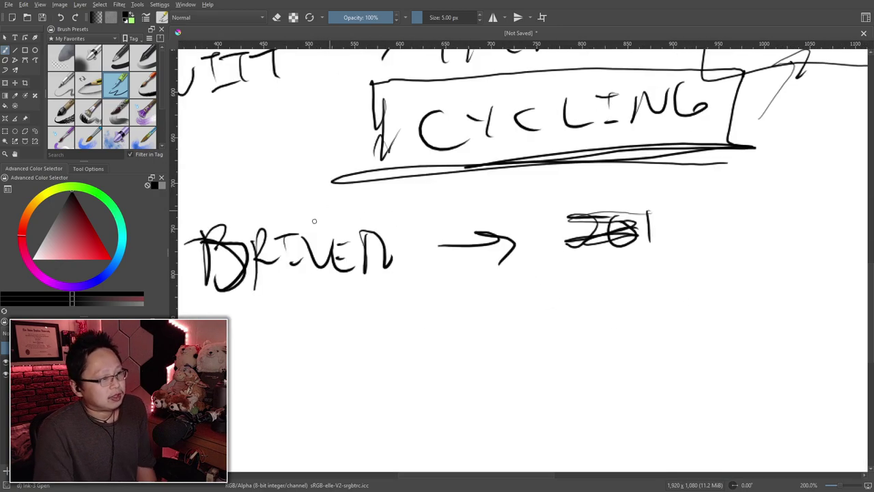
pyautogui.moveTo(384, 230)
pyautogui.mouseDown()
pyautogui.moveTo(377, 272)
pyautogui.moveTo(394, 267)
pyautogui.moveTo(365, 241)
pyautogui.moveTo(366, 276)
pyautogui.moveTo(359, 267)
pyautogui.moveTo(358, 275)
pyautogui.moveTo(369, 246)
pyautogui.mouseUp()
pyautogui.moveTo(232, 303)
pyautogui.mouseDown()
pyautogui.moveTo(395, 294)
pyautogui.moveTo(303, 302)
pyautogui.mouseUp()
# Step: Draw a curved arrow from DRIVE to the struck-out number and handwrite GOSLING beside it
pyautogui.moveTo(376, 308)
pyautogui.mouseDown()
pyautogui.moveTo(574, 306)
pyautogui.moveTo(595, 275)
pyautogui.moveTo(619, 285)
pyautogui.mouseUp()
pyautogui.moveTo(694, 225)
pyautogui.mouseDown()
pyautogui.moveTo(695, 246)
pyautogui.moveTo(711, 232)
pyautogui.mouseUp()
pyautogui.moveTo(728, 228); pyautogui.dragTo(717, 255)
pyautogui.moveTo(744, 224)
pyautogui.mouseDown()
pyautogui.moveTo(754, 251)
pyautogui.moveTo(765, 249)
pyautogui.mouseUp()
pyautogui.moveTo(773, 226)
pyautogui.mouseDown()
pyautogui.moveTo(774, 247)
pyautogui.moveTo(791, 222)
pyautogui.mouseUp()
pyautogui.moveTo(817, 216)
pyautogui.mouseDown()
pyautogui.moveTo(801, 240)
pyautogui.moveTo(818, 241)
pyautogui.mouseUp()
pyautogui.scroll(-3, 819, 229)
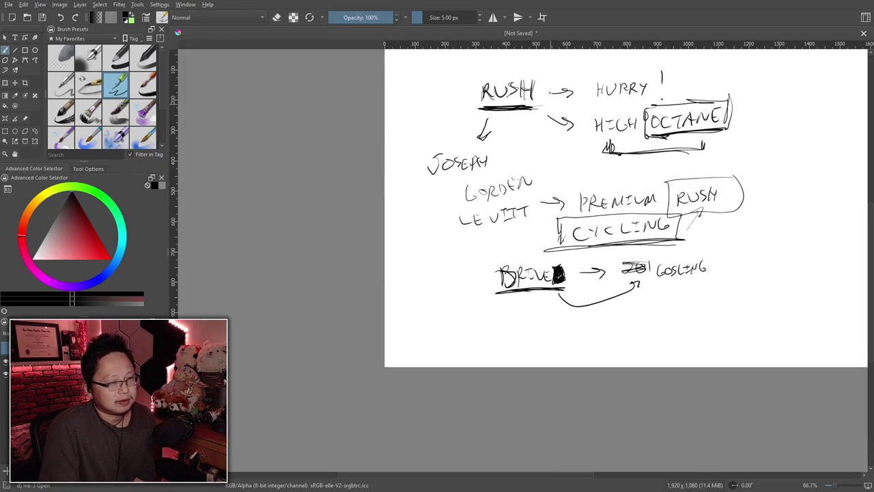
# Step: Circle JOSEPH GORDEN LEVITT, connect the circle to GOSLING with a line, and underline GOSLING
pyautogui.moveTo(514, 158)
pyautogui.mouseDown()
pyautogui.moveTo(418, 233)
pyautogui.moveTo(524, 238)
pyautogui.moveTo(531, 150)
pyautogui.mouseUp()
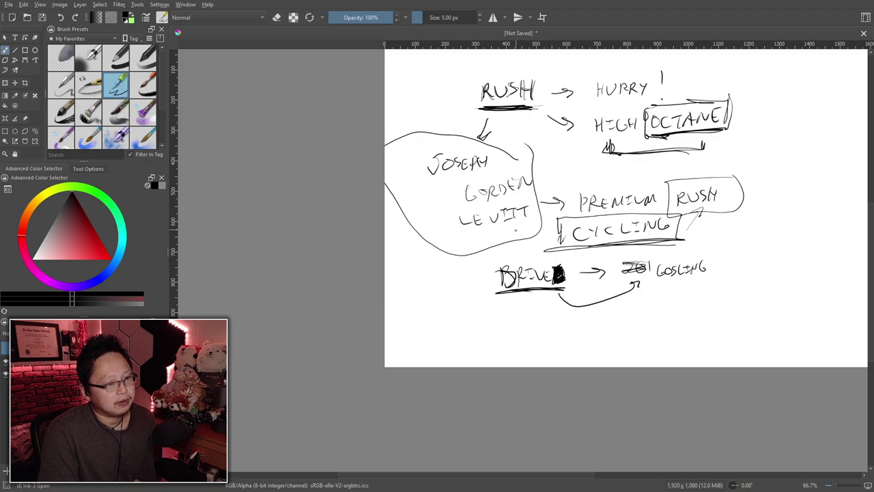
pyautogui.moveTo(509, 242)
pyautogui.mouseDown()
pyautogui.moveTo(666, 256)
pyautogui.moveTo(656, 254)
pyautogui.moveTo(654, 267)
pyautogui.mouseUp()
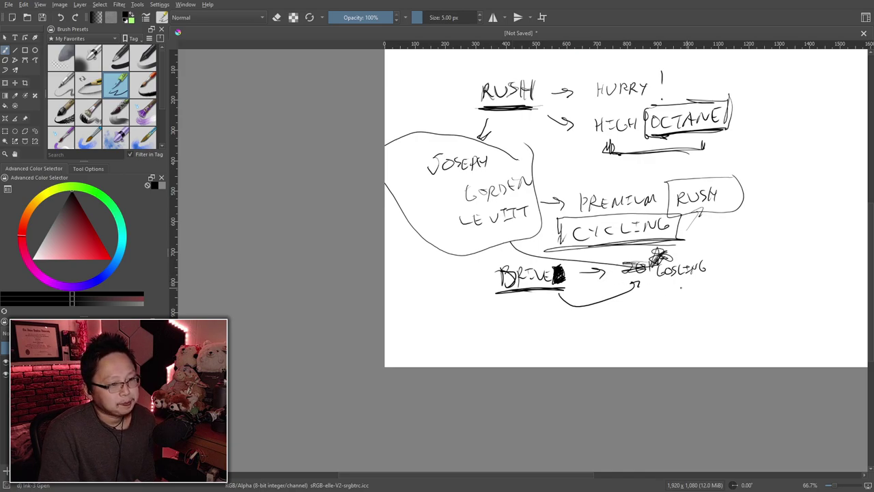
pyautogui.moveTo(668, 284)
pyautogui.mouseDown()
pyautogui.moveTo(720, 275)
pyautogui.moveTo(656, 283)
pyautogui.moveTo(707, 280)
pyautogui.mouseUp()
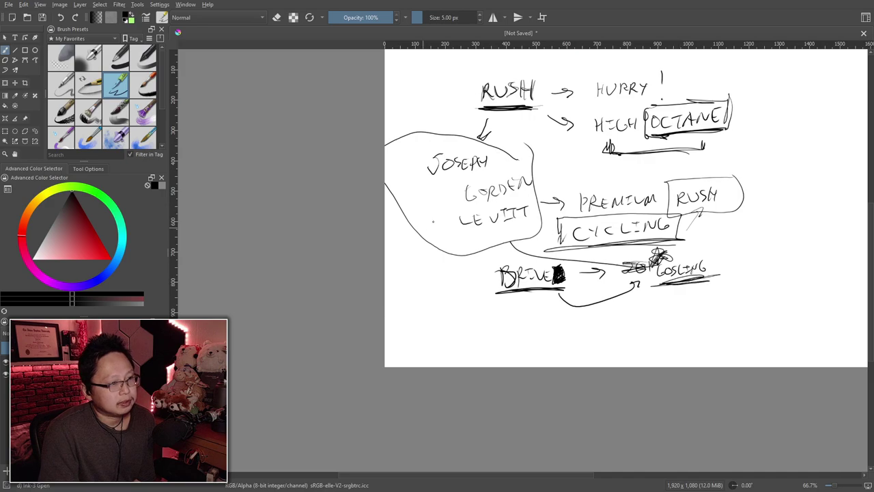
# Step: Emphasize JOSEPH GORDEN LEVITT with heavy repeated strokes above, beside and below the name inside the circle
pyautogui.moveTo(448, 240)
pyautogui.mouseDown()
pyautogui.moveTo(530, 233)
pyautogui.moveTo(427, 148)
pyautogui.moveTo(437, 237)
pyautogui.mouseUp()
pyautogui.moveTo(418, 143); pyautogui.dragTo(466, 140)
pyautogui.moveTo(419, 147); pyautogui.dragTo(432, 229)
pyautogui.moveTo(429, 199); pyautogui.dragTo(446, 240)
pyautogui.moveTo(441, 239); pyautogui.dragTo(515, 232)
pyautogui.moveTo(466, 243); pyautogui.dragTo(526, 232)
pyautogui.moveTo(466, 246); pyautogui.dragTo(528, 232)
pyautogui.moveTo(428, 178); pyautogui.dragTo(442, 224)
pyautogui.moveTo(437, 186); pyautogui.dragTo(436, 215)
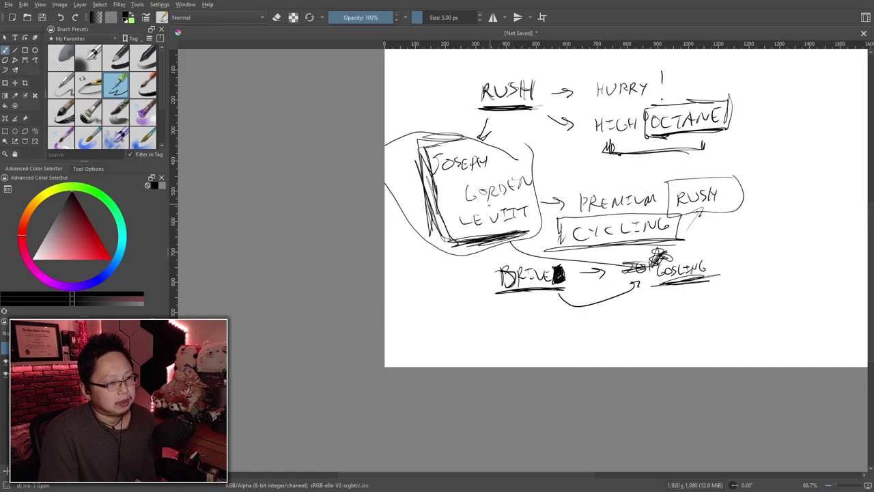
pyautogui.moveTo(496, 238); pyautogui.dragTo(456, 247)
pyautogui.moveTo(417, 148)
pyautogui.mouseDown()
pyautogui.moveTo(418, 201)
pyautogui.moveTo(442, 239)
pyautogui.moveTo(463, 140)
pyautogui.mouseUp()
pyautogui.moveTo(431, 167)
pyautogui.mouseDown()
pyautogui.moveTo(451, 237)
pyautogui.moveTo(505, 233)
pyautogui.mouseUp()
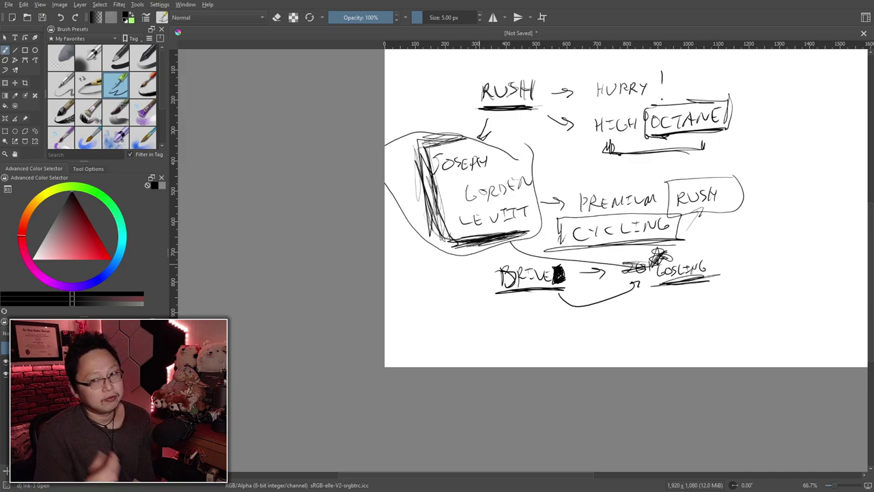
# Step: Draw a small arrow pointing left into the box around the RUSH of PREMIUM RUSH
pyautogui.scroll(-1, 683, 226)
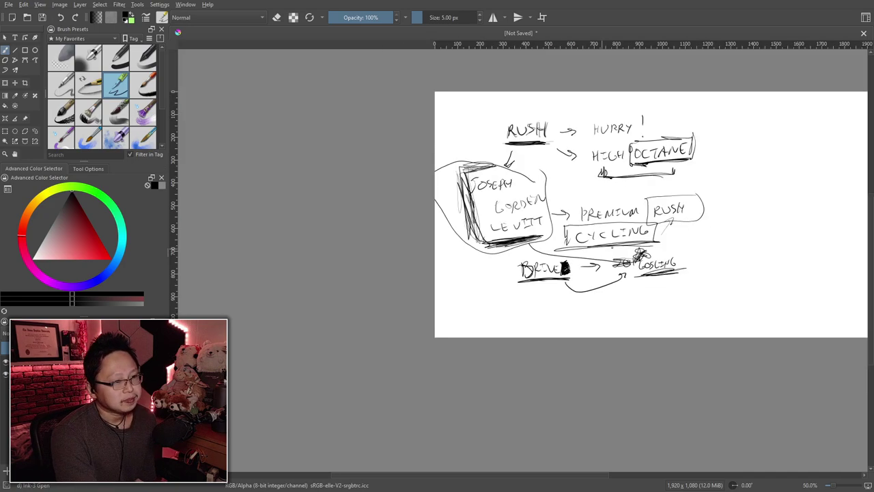
pyautogui.scroll(3, 683, 225)
pyautogui.moveTo(579, 245); pyautogui.dragTo(572, 249)
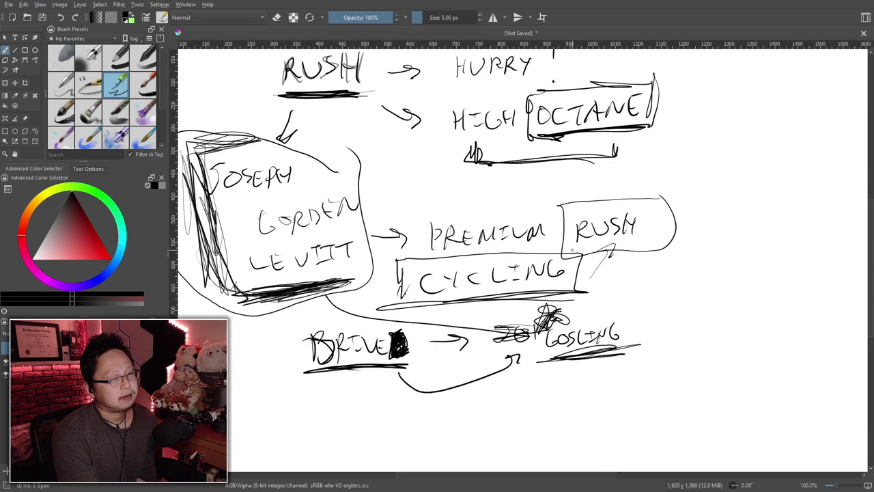
pyautogui.moveTo(696, 213)
pyautogui.mouseDown()
pyautogui.moveTo(669, 215)
pyautogui.moveTo(673, 223)
pyautogui.mouseUp()
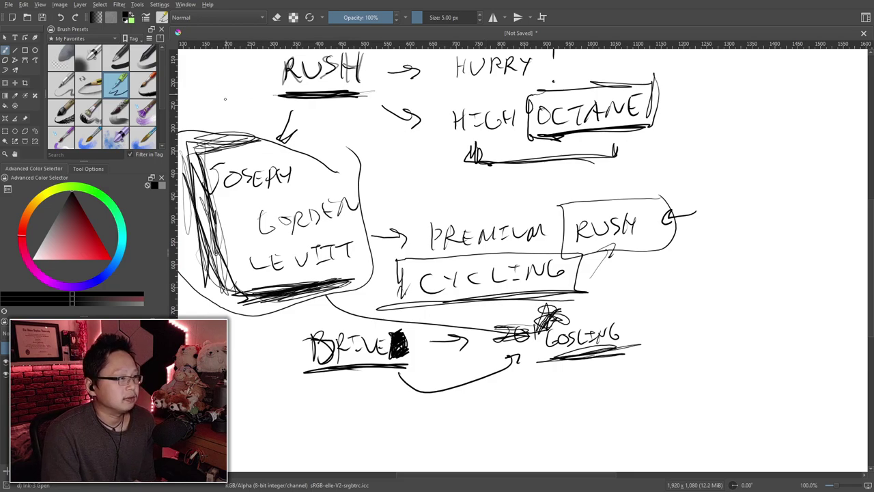
# Step: Handwrite MUSIC to the left of the heading RUSH with an arrow to it, underlining and boxing MUSIC
pyautogui.moveTo(206, 92)
pyautogui.mouseDown()
pyautogui.moveTo(233, 80)
pyautogui.moveTo(274, 85)
pyautogui.mouseUp()
pyautogui.moveTo(229, 111)
pyautogui.mouseDown()
pyautogui.moveTo(243, 99)
pyautogui.moveTo(335, 99)
pyautogui.moveTo(317, 114)
pyautogui.mouseUp()
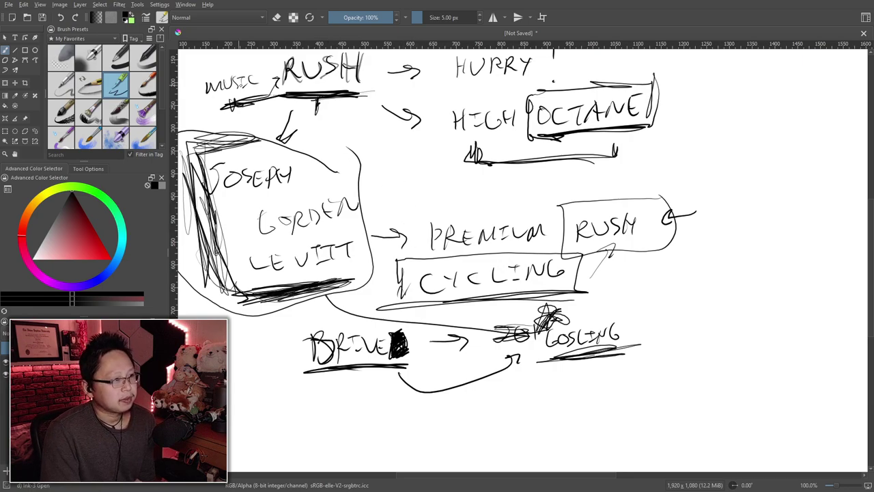
pyautogui.moveTo(264, 66)
pyautogui.mouseDown()
pyautogui.moveTo(202, 102)
pyautogui.moveTo(265, 56)
pyautogui.mouseUp()
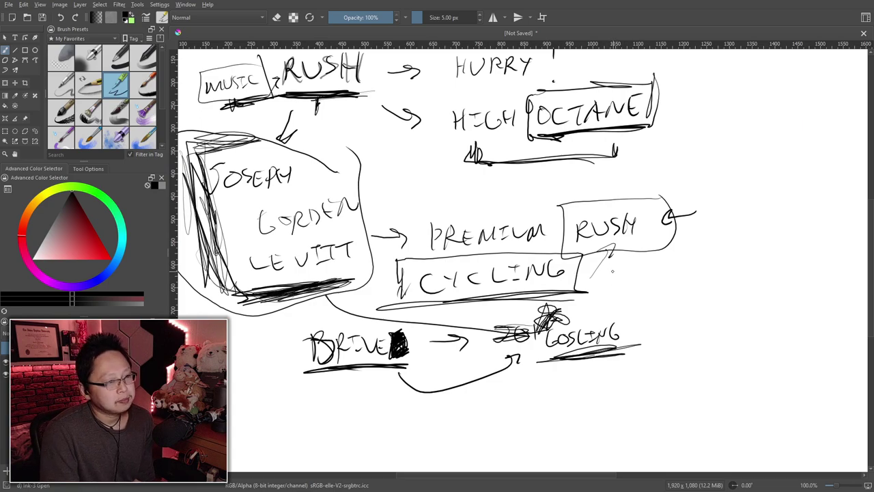
# Step: Sketch a ground line about 520 px long in the empty right part of the canvas and hatch slanted strokes below it
pyautogui.moveTo(669, 195)
pyautogui.mouseDown()
pyautogui.moveTo(353, 189)
pyautogui.moveTo(532, 192)
pyautogui.mouseUp()
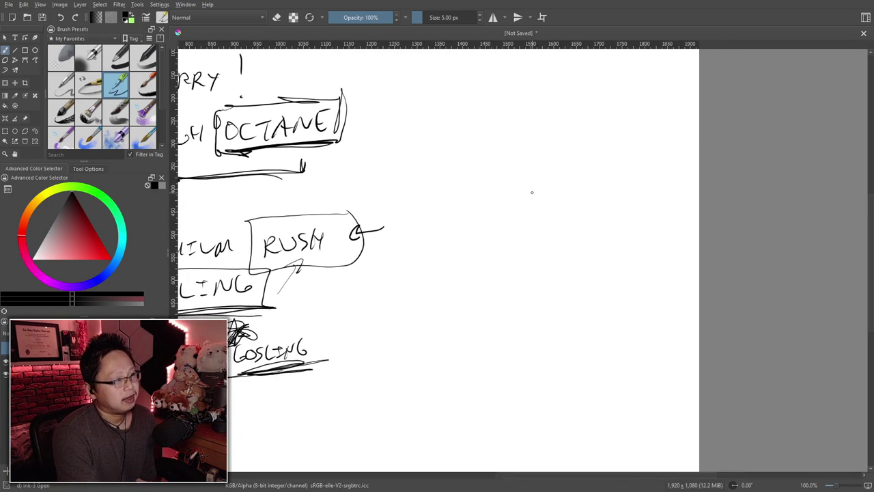
pyautogui.moveTo(403, 263); pyautogui.dragTo(640, 246)
pyautogui.moveTo(381, 324); pyautogui.dragTo(456, 259)
pyautogui.moveTo(401, 326)
pyautogui.mouseDown()
pyautogui.moveTo(497, 254)
pyautogui.moveTo(515, 254)
pyautogui.mouseUp()
pyautogui.moveTo(432, 319)
pyautogui.mouseDown()
pyautogui.moveTo(540, 254)
pyautogui.moveTo(560, 253)
pyautogui.mouseUp()
pyautogui.moveTo(466, 336); pyautogui.dragTo(574, 254)
pyautogui.moveTo(498, 329); pyautogui.dragTo(589, 256)
pyautogui.moveTo(528, 315); pyautogui.dragTo(618, 243)
pyautogui.moveTo(556, 299); pyautogui.dragTo(605, 254)
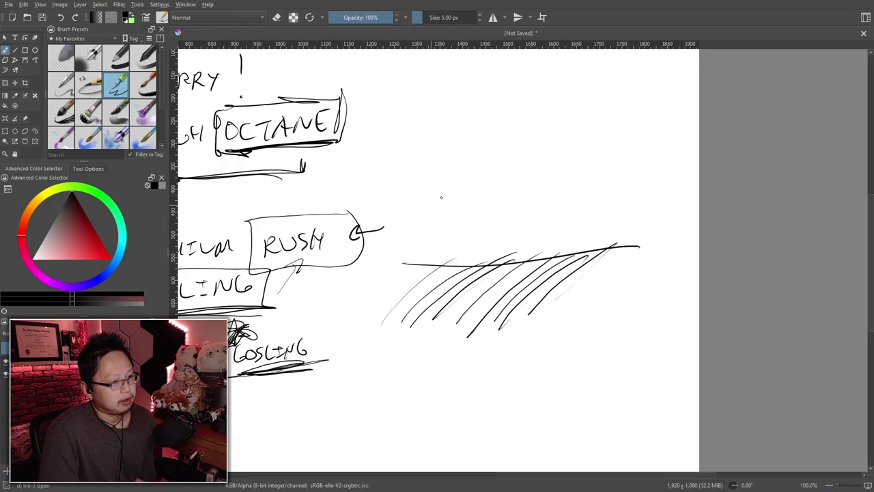
# Step: Sketch a dome-like outline above the ground line and fill it with slanted upward strokes ending in arrow-like scribbles
pyautogui.moveTo(432, 256); pyautogui.dragTo(548, 163)
pyautogui.moveTo(470, 253); pyautogui.dragTo(565, 186)
pyautogui.moveTo(487, 273)
pyautogui.mouseDown()
pyautogui.moveTo(638, 177)
pyautogui.moveTo(610, 208)
pyautogui.mouseUp()
pyautogui.moveTo(459, 206)
pyautogui.mouseDown()
pyautogui.moveTo(527, 150)
pyautogui.moveTo(526, 169)
pyautogui.mouseUp()
pyautogui.moveTo(471, 239); pyautogui.dragTo(530, 194)
pyautogui.moveTo(532, 176); pyautogui.dragTo(590, 167)
pyautogui.moveTo(559, 205); pyautogui.dragTo(601, 189)
pyautogui.moveTo(548, 250)
pyautogui.mouseDown()
pyautogui.moveTo(618, 176)
pyautogui.moveTo(610, 197)
pyautogui.mouseUp()
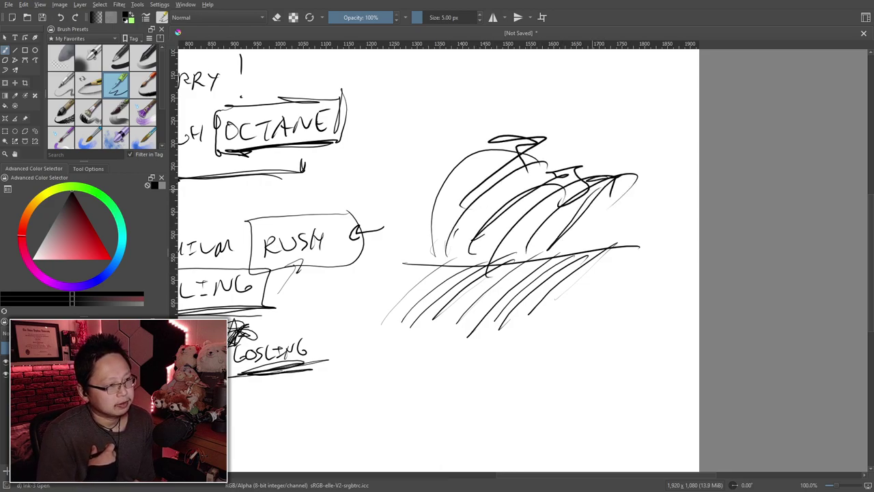
pyautogui.scroll(-5, 437, 253)
pyautogui.scroll(5, 437, 253)
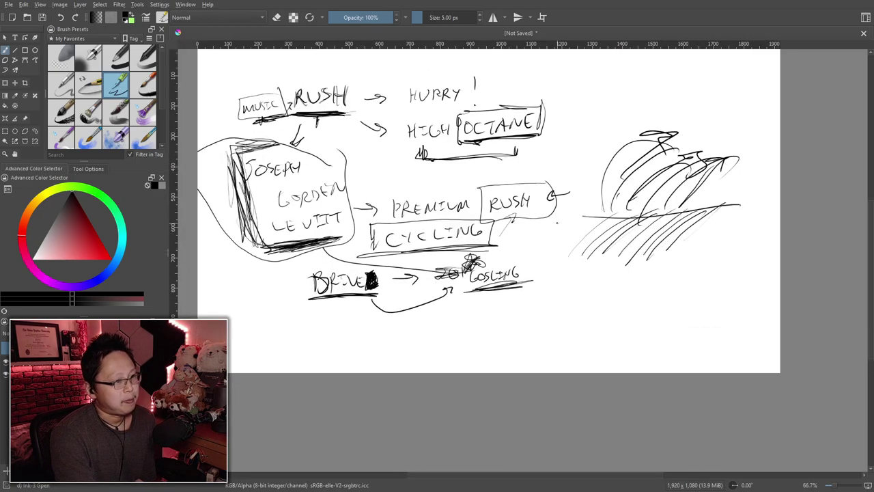
pyautogui.scroll(-1, 517, 221)
pyautogui.scroll(1, 394, 257)
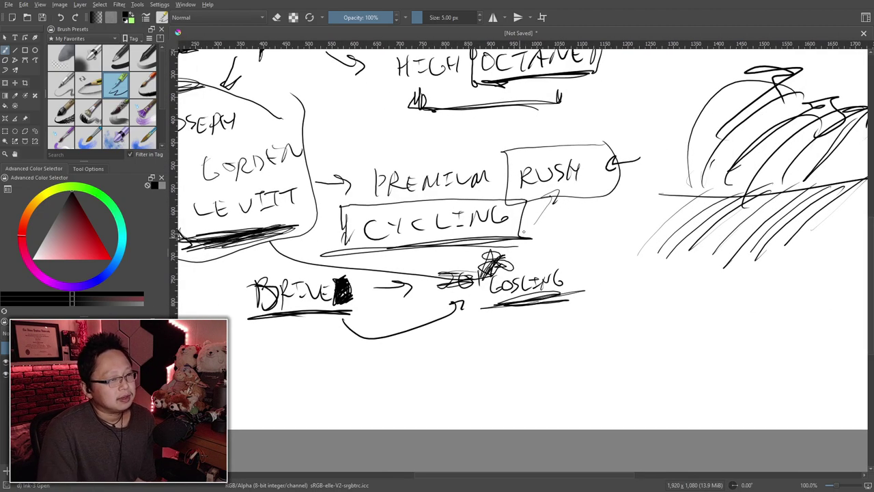
# Step: Reinforce the box outline around CYCLING and draw a small arrow pointing at the sketch's hatched ground
pyautogui.moveTo(395, 257)
pyautogui.mouseDown()
pyautogui.moveTo(428, 204)
pyautogui.moveTo(512, 242)
pyautogui.mouseUp()
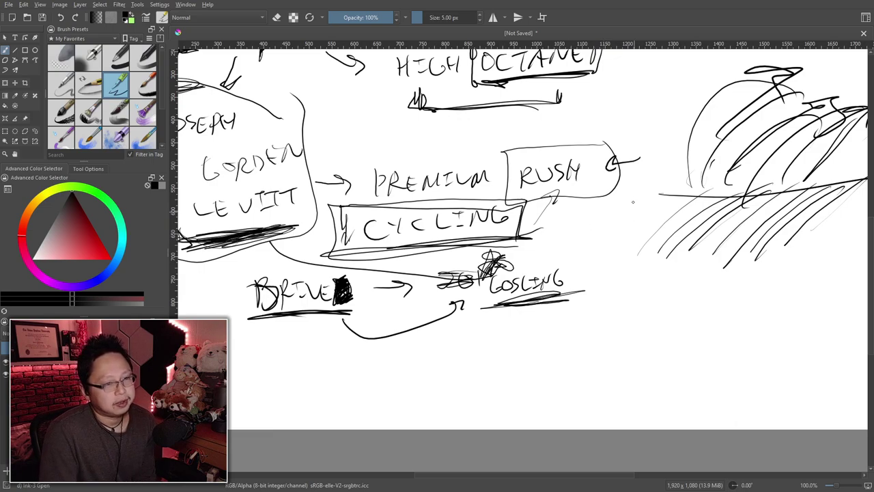
pyautogui.moveTo(627, 238)
pyautogui.mouseDown()
pyautogui.moveTo(671, 217)
pyautogui.moveTo(677, 226)
pyautogui.mouseUp()
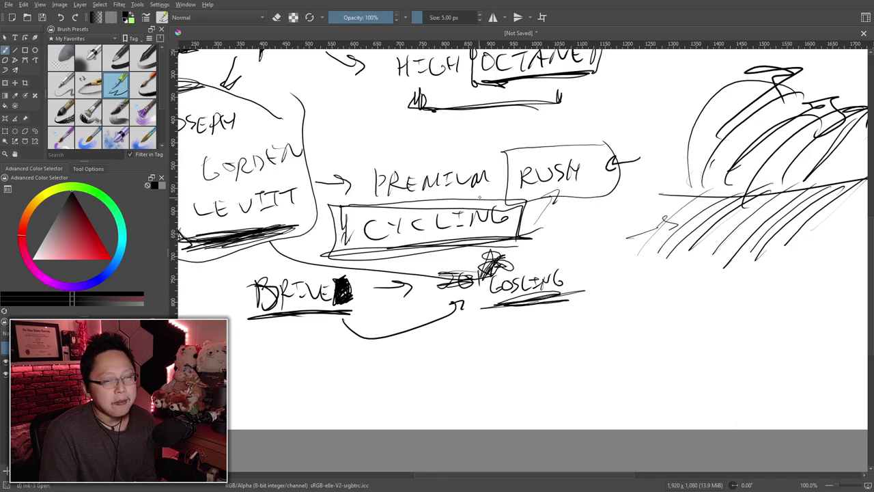
# Step: Handwrite CAR with BIKE beneath it between GOSLING and the hatched sketch, boxing and underlining BIKE
pyautogui.moveTo(528, 227)
pyautogui.mouseDown()
pyautogui.moveTo(567, 226)
pyautogui.moveTo(601, 258)
pyautogui.moveTo(622, 262)
pyautogui.mouseUp()
pyautogui.moveTo(601, 279)
pyautogui.mouseDown()
pyautogui.moveTo(605, 295)
pyautogui.moveTo(626, 294)
pyautogui.mouseUp()
pyautogui.moveTo(633, 276); pyautogui.dragTo(632, 294)
pyautogui.moveTo(639, 275); pyautogui.dragTo(641, 293)
pyautogui.moveTo(642, 276); pyautogui.dragTo(651, 275)
pyautogui.moveTo(640, 284); pyautogui.dragTo(649, 285)
pyautogui.moveTo(592, 307)
pyautogui.mouseDown()
pyautogui.moveTo(649, 301)
pyautogui.moveTo(592, 275)
pyautogui.moveTo(589, 304)
pyautogui.mouseUp()
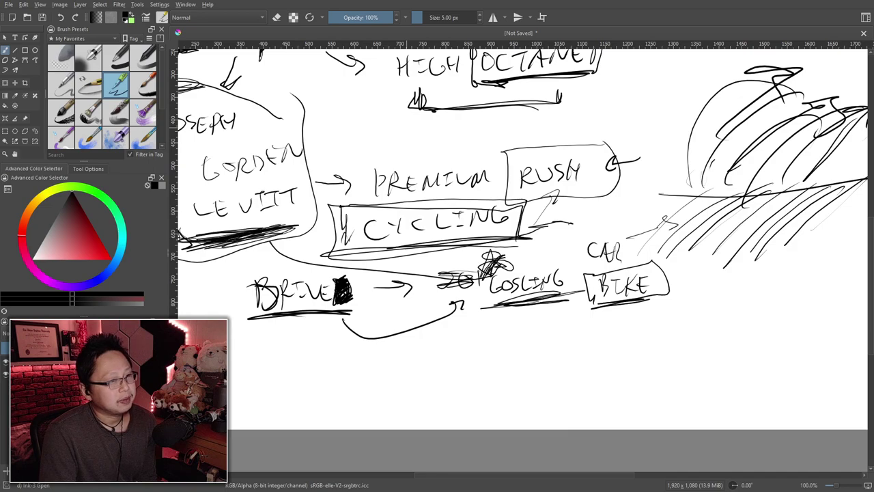
# Step: Clear the whole RUSH brainstorm so the canvas is blank
pyautogui.press('-')
pyautogui.press('-')
pyautogui.press('-')
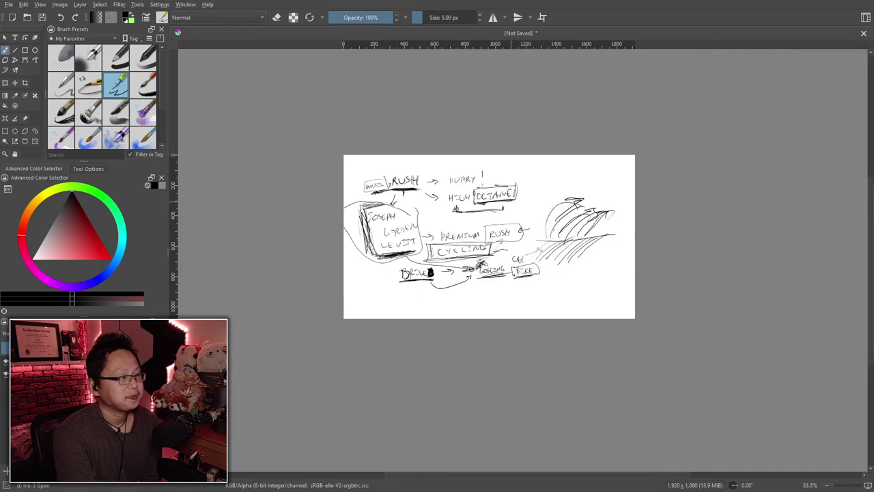
pyautogui.press('Delete')
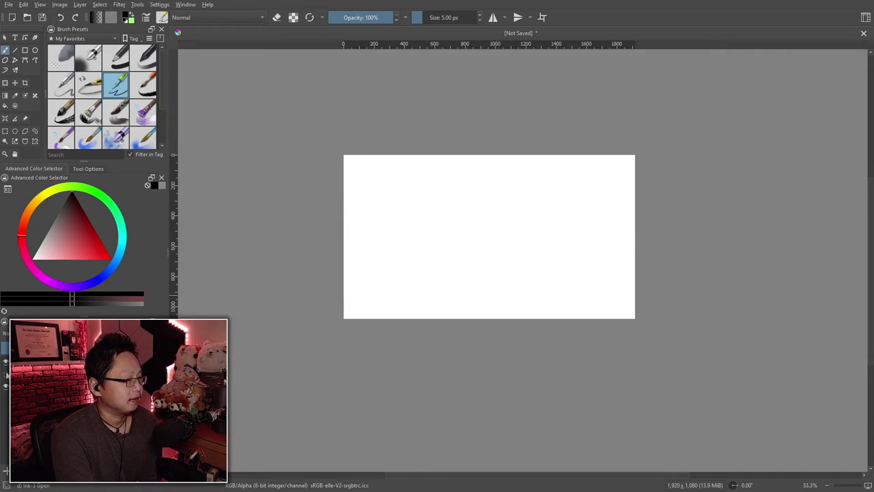
# Step: Handwrite the heading CULT CLASSIC in the upper left part of the blank canvas
pyautogui.press('+')
pyautogui.moveTo(472, 228)
pyautogui.mouseDown()
pyautogui.moveTo(452, 251)
pyautogui.moveTo(501, 228)
pyautogui.mouseUp()
pyautogui.press('+')
pyautogui.press('+')
pyautogui.press('-')
pyautogui.moveTo(351, 124)
pyautogui.mouseDown()
pyautogui.moveTo(340, 136)
pyautogui.moveTo(356, 142)
pyautogui.mouseUp()
pyautogui.moveTo(362, 123)
pyautogui.mouseDown()
pyautogui.moveTo(370, 134)
pyautogui.moveTo(376, 122)
pyautogui.mouseUp()
pyautogui.moveTo(379, 120); pyautogui.dragTo(392, 134)
pyautogui.moveTo(389, 121)
pyautogui.mouseDown()
pyautogui.moveTo(400, 119)
pyautogui.moveTo(398, 131)
pyautogui.mouseUp()
pyautogui.moveTo(432, 118)
pyautogui.mouseDown()
pyautogui.moveTo(432, 129)
pyautogui.moveTo(453, 126)
pyautogui.mouseUp()
pyautogui.moveTo(455, 128)
pyautogui.mouseDown()
pyautogui.moveTo(459, 111)
pyautogui.moveTo(465, 126)
pyautogui.mouseUp()
pyautogui.moveTo(456, 121); pyautogui.dragTo(469, 127)
pyautogui.moveTo(492, 114)
pyautogui.mouseDown()
pyautogui.moveTo(482, 125)
pyautogui.moveTo(503, 113)
pyautogui.mouseUp()
pyautogui.moveTo(499, 114); pyautogui.dragTo(500, 123)
pyautogui.moveTo(498, 123); pyautogui.dragTo(519, 121)
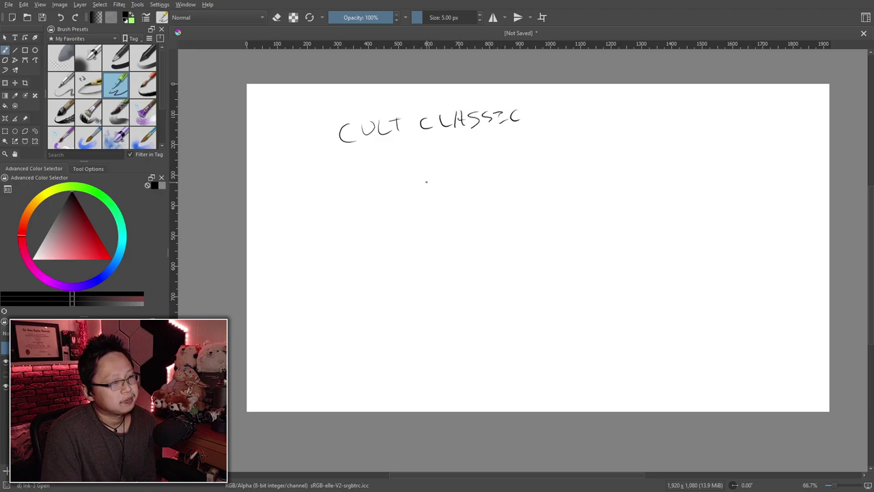
# Step: Handwrite BOX OFFICE below CULT CLASSIC with a heavy downward arrow beside it
pyautogui.moveTo(380, 155)
pyautogui.mouseDown()
pyautogui.moveTo(380, 171)
pyautogui.moveTo(398, 159)
pyautogui.mouseUp()
pyautogui.moveTo(405, 154)
pyautogui.mouseDown()
pyautogui.moveTo(419, 166)
pyautogui.moveTo(409, 171)
pyautogui.mouseUp()
pyautogui.moveTo(445, 155); pyautogui.dragTo(461, 160)
pyautogui.moveTo(460, 147)
pyautogui.mouseDown()
pyautogui.moveTo(470, 145)
pyautogui.moveTo(475, 160)
pyautogui.moveTo(486, 144)
pyautogui.mouseUp()
pyautogui.moveTo(490, 143); pyautogui.dragTo(492, 155)
pyautogui.moveTo(505, 145); pyautogui.dragTo(498, 154)
pyautogui.moveTo(532, 122)
pyautogui.mouseDown()
pyautogui.moveTo(535, 147)
pyautogui.moveTo(543, 140)
pyautogui.mouseUp()
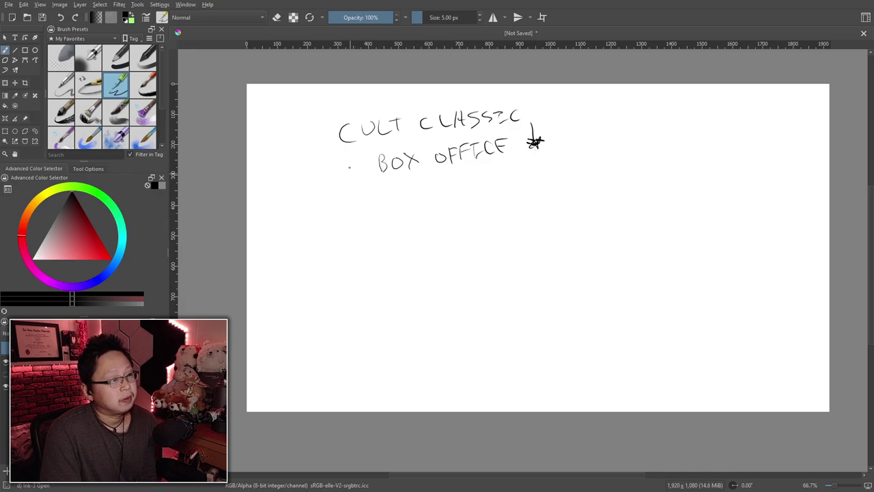
# Step: Handwrite HOME RELEASE below BOX OFFICE and draw a curved arrow from it up to CULT CLASSIC
pyautogui.moveTo(370, 196)
pyautogui.mouseDown()
pyautogui.moveTo(370, 213)
pyautogui.moveTo(390, 202)
pyautogui.mouseUp()
pyautogui.moveTo(395, 203); pyautogui.dragTo(410, 195)
pyautogui.moveTo(413, 197); pyautogui.dragTo(447, 198)
pyautogui.moveTo(447, 193)
pyautogui.mouseDown()
pyautogui.moveTo(473, 191)
pyautogui.moveTo(484, 179)
pyautogui.moveTo(489, 190)
pyautogui.mouseUp()
pyautogui.moveTo(507, 178); pyautogui.dragTo(500, 186)
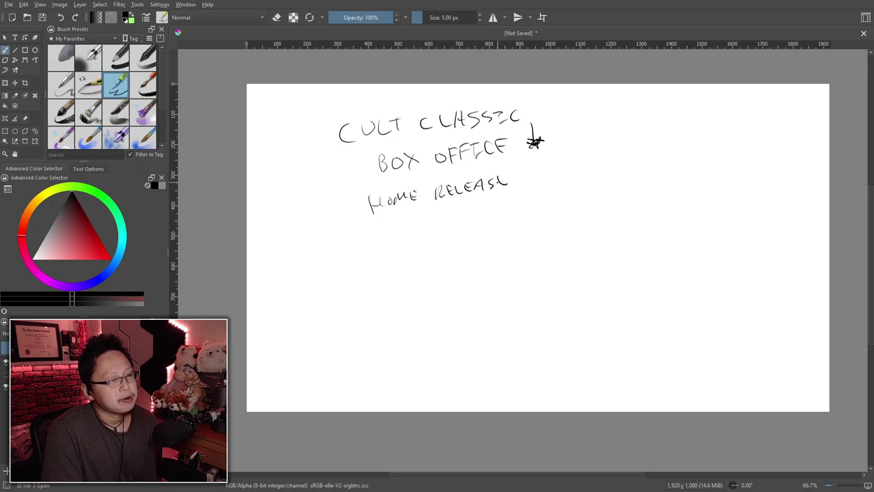
pyautogui.moveTo(355, 210)
pyautogui.mouseDown()
pyautogui.moveTo(331, 143)
pyautogui.moveTo(342, 152)
pyautogui.moveTo(336, 157)
pyautogui.moveTo(342, 146)
pyautogui.mouseUp()
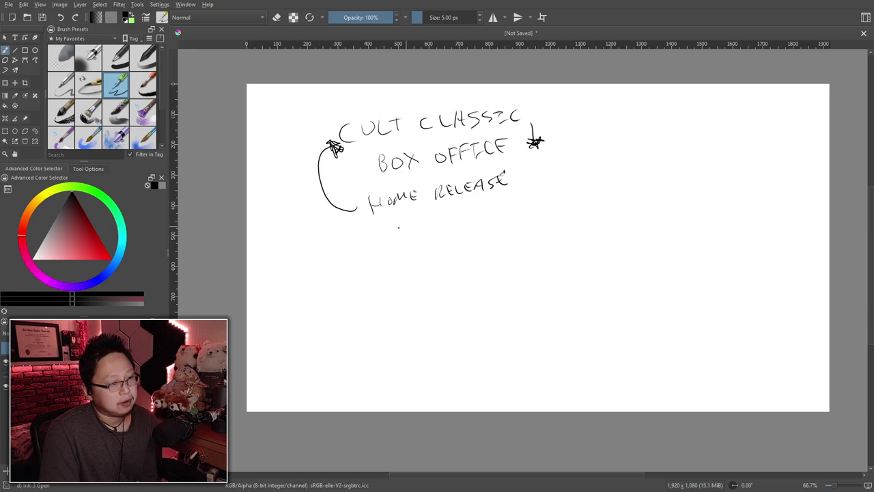
# Step: Handwrite MADHOUSE below HOME RELEASE, then box and underline it
pyautogui.moveTo(334, 266)
pyautogui.mouseDown()
pyautogui.moveTo(336, 251)
pyautogui.moveTo(351, 247)
pyautogui.moveTo(363, 260)
pyautogui.moveTo(422, 243)
pyautogui.moveTo(435, 229)
pyautogui.mouseUp()
pyautogui.moveTo(457, 258)
pyautogui.mouseDown()
pyautogui.moveTo(331, 287)
pyautogui.moveTo(459, 257)
pyautogui.moveTo(317, 272)
pyautogui.moveTo(315, 245)
pyautogui.moveTo(438, 216)
pyautogui.moveTo(452, 260)
pyautogui.mouseUp()
pyautogui.moveTo(448, 229); pyautogui.dragTo(453, 255)
# Step: Draw a curved arrow from MADHOUSE to BOX OFFICE, and box BOX OFFICE
pyautogui.moveTo(323, 234)
pyautogui.mouseDown()
pyautogui.moveTo(372, 168)
pyautogui.moveTo(364, 176)
pyautogui.mouseUp()
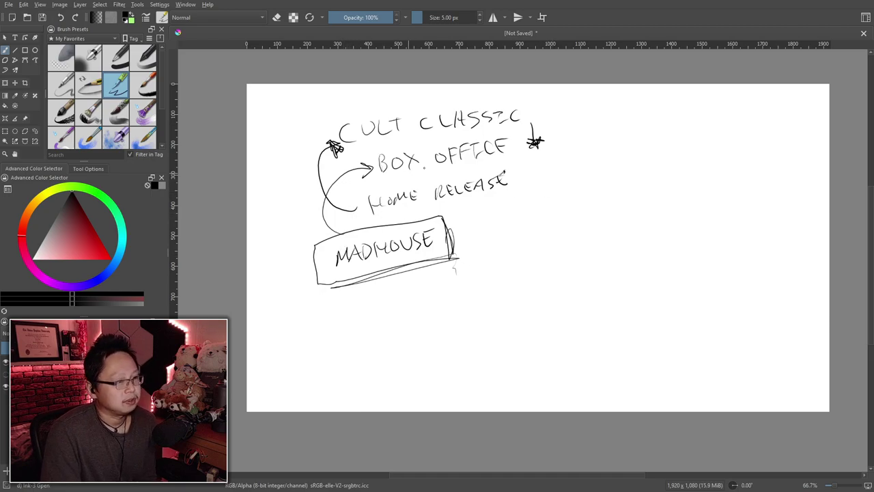
pyautogui.moveTo(540, 140); pyautogui.dragTo(555, 136)
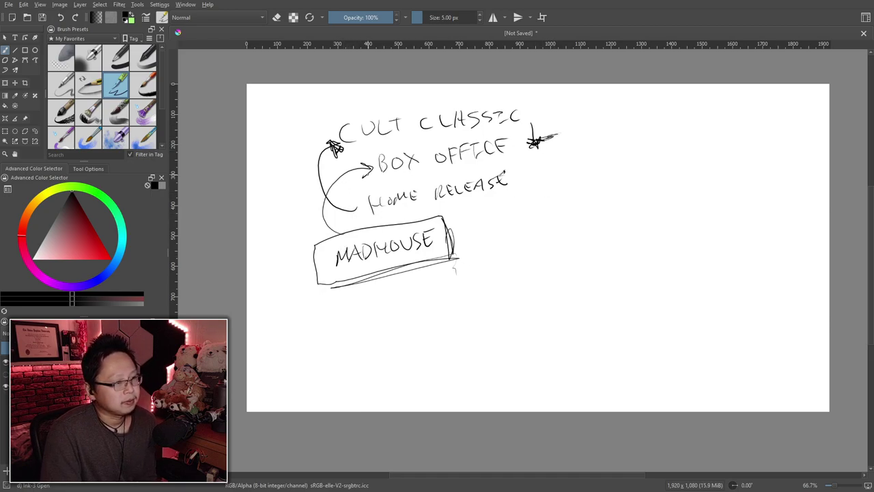
pyautogui.moveTo(363, 182)
pyautogui.mouseDown()
pyautogui.moveTo(504, 166)
pyautogui.moveTo(516, 127)
pyautogui.moveTo(366, 153)
pyautogui.moveTo(370, 186)
pyautogui.mouseUp()
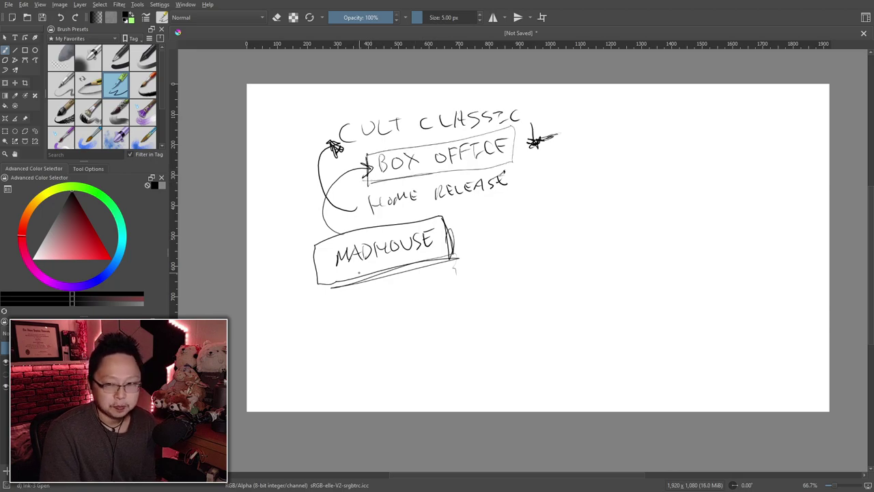
# Step: Draw a heavy arrow pointing right from MADHOUSE and handwrite STREET RACING beyond it
pyautogui.moveTo(468, 227)
pyautogui.mouseDown()
pyautogui.moveTo(492, 224)
pyautogui.moveTo(484, 239)
pyautogui.moveTo(489, 230)
pyautogui.mouseUp()
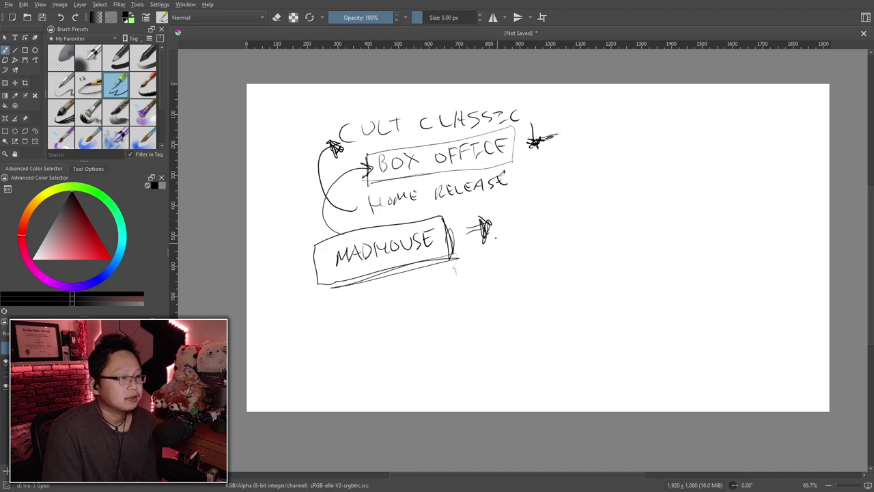
pyautogui.moveTo(524, 206)
pyautogui.mouseDown()
pyautogui.moveTo(513, 219)
pyautogui.moveTo(540, 203)
pyautogui.mouseUp()
pyautogui.moveTo(535, 205)
pyautogui.mouseDown()
pyautogui.moveTo(535, 216)
pyautogui.moveTo(549, 214)
pyautogui.moveTo(575, 193)
pyautogui.mouseUp()
pyautogui.moveTo(586, 208)
pyautogui.mouseDown()
pyautogui.moveTo(592, 198)
pyautogui.moveTo(599, 204)
pyautogui.mouseUp()
pyautogui.moveTo(598, 200)
pyautogui.mouseDown()
pyautogui.moveTo(605, 185)
pyautogui.moveTo(612, 194)
pyautogui.mouseUp()
pyautogui.moveTo(624, 183)
pyautogui.mouseDown()
pyautogui.moveTo(619, 193)
pyautogui.moveTo(640, 179)
pyautogui.mouseUp()
pyautogui.moveTo(649, 178); pyautogui.dragTo(646, 191)
# Step: Handwrite (UNDERGROUND) in parentheses below STREET RACING
pyautogui.moveTo(508, 236)
pyautogui.mouseDown()
pyautogui.moveTo(503, 256)
pyautogui.moveTo(527, 237)
pyautogui.moveTo(540, 235)
pyautogui.moveTo(544, 246)
pyautogui.mouseUp()
pyautogui.moveTo(552, 232)
pyautogui.mouseDown()
pyautogui.moveTo(552, 241)
pyautogui.moveTo(576, 232)
pyautogui.mouseUp()
pyautogui.moveTo(580, 232); pyautogui.dragTo(590, 229)
pyautogui.moveTo(591, 221)
pyautogui.mouseDown()
pyautogui.moveTo(595, 230)
pyautogui.moveTo(606, 215)
pyautogui.moveTo(609, 231)
pyautogui.mouseUp()
pyautogui.moveTo(614, 208); pyautogui.dragTo(616, 233)
# Step: Handwrite a plus sign and SCI FI below UNDERGROUND, with an arrow rising to the right from SCI FI
pyautogui.moveTo(547, 266); pyautogui.dragTo(547, 280)
pyautogui.moveTo(539, 274); pyautogui.dragTo(558, 272)
pyautogui.moveTo(524, 302)
pyautogui.mouseDown()
pyautogui.moveTo(512, 320)
pyautogui.moveTo(555, 308)
pyautogui.mouseUp()
pyautogui.moveTo(571, 285)
pyautogui.mouseDown()
pyautogui.moveTo(571, 304)
pyautogui.moveTo(646, 247)
pyautogui.mouseUp()
pyautogui.moveTo(636, 252); pyautogui.dragTo(649, 267)
# Step: Draw a dense slanted scribble beyond the tip of the arrow from SCI FI
pyautogui.moveTo(669, 225)
pyautogui.mouseDown()
pyautogui.moveTo(670, 250)
pyautogui.moveTo(674, 231)
pyautogui.mouseUp()
pyautogui.moveTo(690, 222); pyautogui.dragTo(672, 251)
pyautogui.moveTo(703, 193); pyautogui.dragTo(705, 209)
pyautogui.moveTo(705, 193)
pyautogui.mouseDown()
pyautogui.moveTo(706, 210)
pyautogui.moveTo(703, 202)
pyautogui.moveTo(666, 240)
pyautogui.mouseUp()
pyautogui.moveTo(675, 235); pyautogui.dragTo(724, 194)
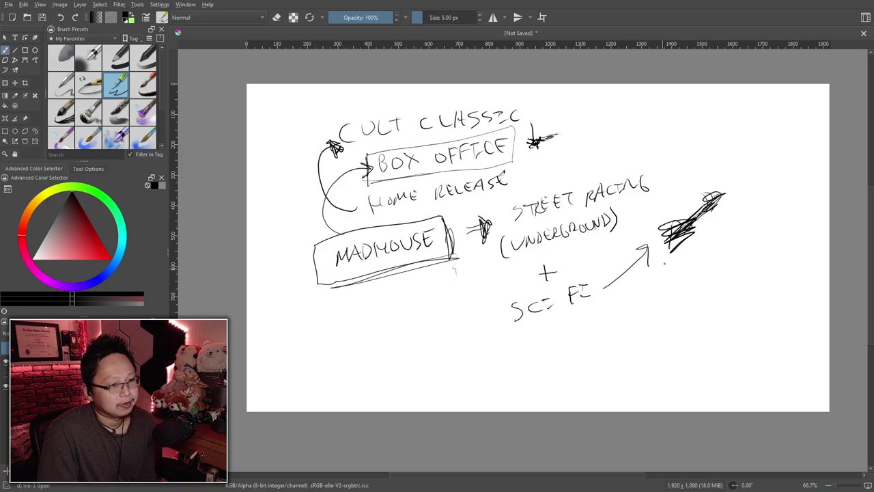
# Step: Handwrite ANIME SCIFI on two lines below the dense scribble
pyautogui.moveTo(673, 272)
pyautogui.mouseDown()
pyautogui.moveTo(679, 255)
pyautogui.moveTo(687, 269)
pyautogui.mouseUp()
pyautogui.moveTo(676, 261); pyautogui.dragTo(713, 240)
pyautogui.moveTo(711, 243)
pyautogui.mouseDown()
pyautogui.moveTo(712, 255)
pyautogui.moveTo(729, 239)
pyautogui.mouseUp()
pyautogui.moveTo(728, 238); pyautogui.dragTo(730, 250)
pyautogui.moveTo(697, 276)
pyautogui.mouseDown()
pyautogui.moveTo(683, 292)
pyautogui.moveTo(701, 287)
pyautogui.mouseUp()
pyautogui.moveTo(710, 272); pyautogui.dragTo(739, 275)
# Step: Handwrite a boxed, underlined REDLINE below MADHOUSE, with a long curved arrow from ANIME SCIFI and a short heavy arrow pointing to it
pyautogui.moveTo(667, 291)
pyautogui.mouseDown()
pyautogui.moveTo(645, 315)
pyautogui.moveTo(417, 321)
pyautogui.moveTo(429, 300)
pyautogui.moveTo(414, 305)
pyautogui.mouseUp()
pyautogui.moveTo(321, 309)
pyautogui.mouseDown()
pyautogui.moveTo(320, 332)
pyautogui.moveTo(341, 315)
pyautogui.mouseUp()
pyautogui.moveTo(344, 300)
pyautogui.mouseDown()
pyautogui.moveTo(338, 314)
pyautogui.moveTo(347, 306)
pyautogui.mouseUp()
pyautogui.moveTo(351, 296)
pyautogui.mouseDown()
pyautogui.moveTo(349, 315)
pyautogui.moveTo(361, 306)
pyautogui.mouseUp()
pyautogui.moveTo(366, 293)
pyautogui.mouseDown()
pyautogui.moveTo(383, 304)
pyautogui.moveTo(415, 276)
pyautogui.mouseUp()
pyautogui.moveTo(294, 355)
pyautogui.mouseDown()
pyautogui.moveTo(434, 278)
pyautogui.moveTo(292, 304)
pyautogui.moveTo(425, 266)
pyautogui.moveTo(437, 294)
pyautogui.mouseUp()
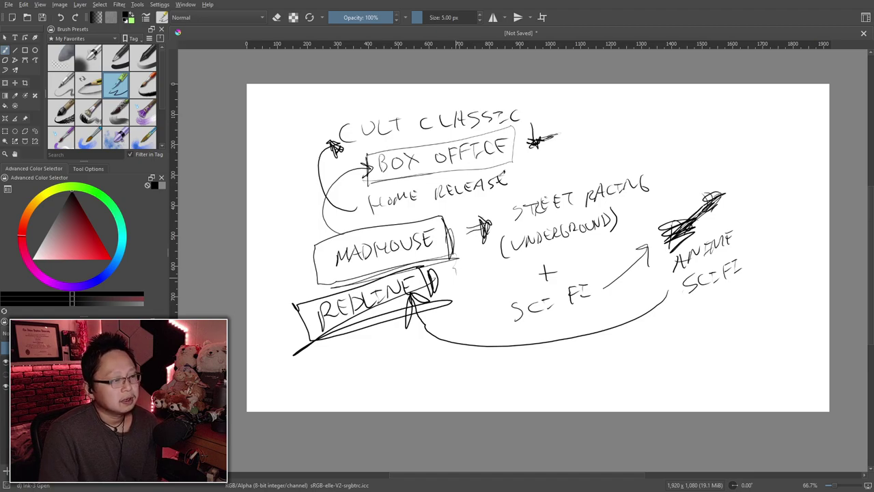
pyautogui.moveTo(281, 261)
pyautogui.mouseDown()
pyautogui.moveTo(300, 291)
pyautogui.moveTo(293, 295)
pyautogui.moveTo(304, 285)
pyautogui.moveTo(284, 296)
pyautogui.mouseUp()
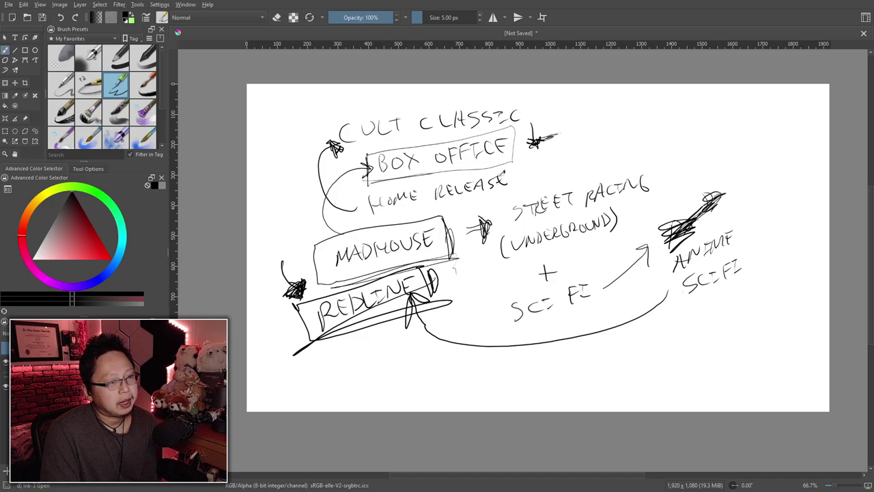
# Step: Handwrite PURE ENERGY SPEED in the upper right of the canvas and frame it with a heavy multi-stroke box
pyautogui.moveTo(600, 130)
pyautogui.mouseDown()
pyautogui.moveTo(601, 149)
pyautogui.moveTo(603, 140)
pyautogui.mouseUp()
pyautogui.moveTo(619, 131)
pyautogui.mouseDown()
pyautogui.moveTo(692, 145)
pyautogui.moveTo(721, 123)
pyautogui.moveTo(740, 134)
pyautogui.mouseUp()
pyautogui.moveTo(747, 123); pyautogui.dragTo(750, 138)
pyautogui.moveTo(688, 154)
pyautogui.mouseDown()
pyautogui.moveTo(677, 166)
pyautogui.moveTo(690, 169)
pyautogui.mouseUp()
pyautogui.moveTo(691, 157); pyautogui.dragTo(723, 167)
pyautogui.moveTo(718, 157); pyautogui.dragTo(728, 165)
pyautogui.moveTo(728, 151); pyautogui.dragTo(730, 166)
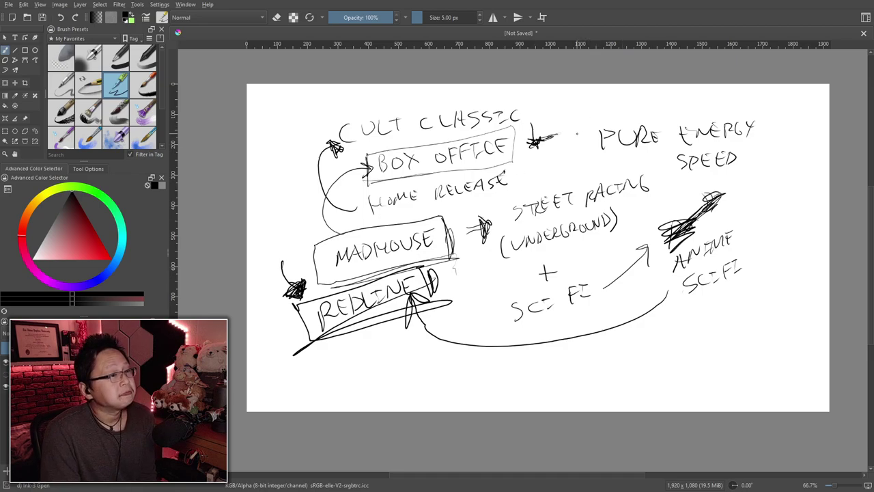
pyautogui.moveTo(584, 123)
pyautogui.mouseDown()
pyautogui.moveTo(579, 164)
pyautogui.moveTo(664, 189)
pyautogui.moveTo(749, 183)
pyautogui.moveTo(776, 115)
pyautogui.moveTo(625, 107)
pyautogui.moveTo(581, 117)
pyautogui.moveTo(578, 167)
pyautogui.moveTo(716, 186)
pyautogui.moveTo(764, 182)
pyautogui.moveTo(771, 111)
pyautogui.moveTo(689, 103)
pyautogui.moveTo(568, 120)
pyautogui.moveTo(578, 171)
pyautogui.moveTo(676, 164)
pyautogui.moveTo(687, 186)
pyautogui.mouseUp()
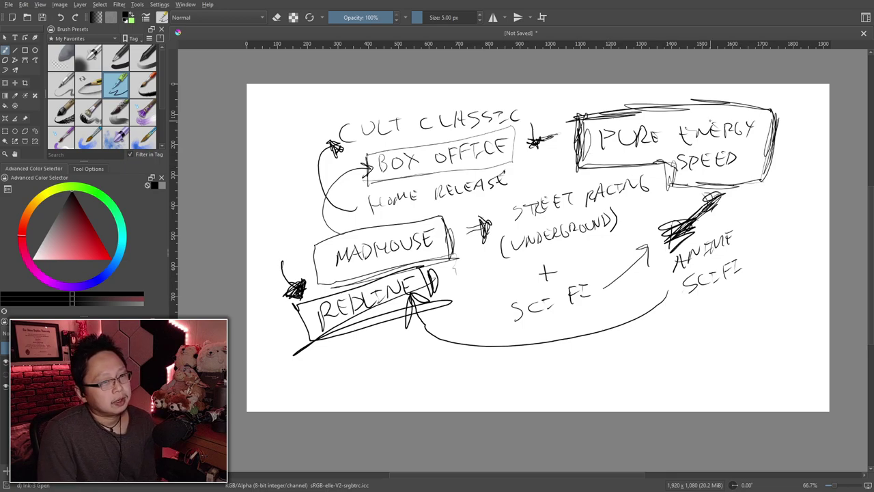
pyautogui.moveTo(761, 102)
pyautogui.mouseDown()
pyautogui.moveTo(589, 107)
pyautogui.moveTo(578, 120)
pyautogui.moveTo(587, 175)
pyautogui.moveTo(763, 184)
pyautogui.moveTo(774, 110)
pyautogui.moveTo(576, 108)
pyautogui.moveTo(579, 163)
pyautogui.mouseUp()
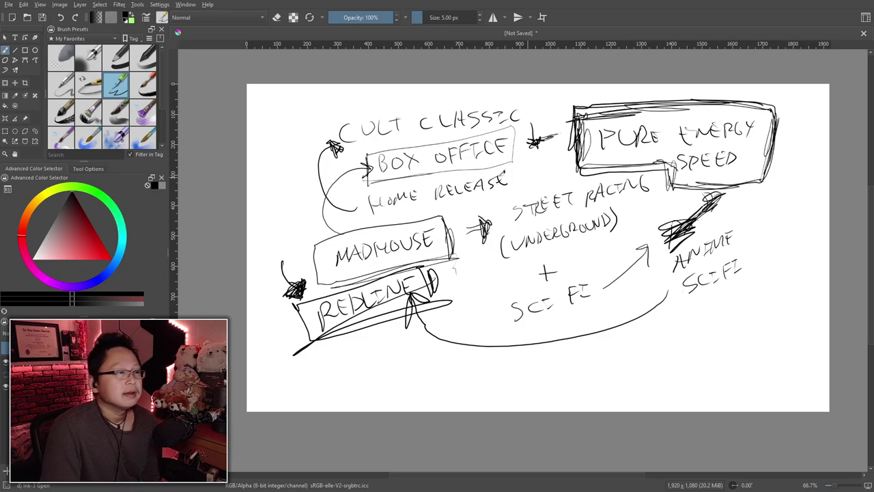
# Step: Box STREET RACING and emphasise UNDERGROUND with an outline and heavy underlining
pyautogui.moveTo(502, 196)
pyautogui.mouseDown()
pyautogui.moveTo(504, 225)
pyautogui.moveTo(646, 203)
pyautogui.moveTo(659, 164)
pyautogui.moveTo(514, 198)
pyautogui.mouseUp()
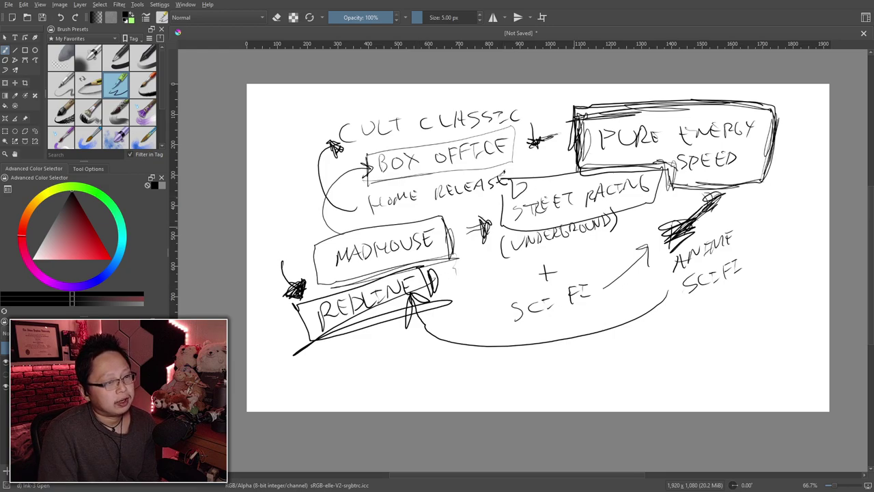
pyautogui.moveTo(533, 240)
pyautogui.mouseDown()
pyautogui.moveTo(498, 258)
pyautogui.moveTo(588, 235)
pyautogui.moveTo(513, 258)
pyautogui.moveTo(499, 212)
pyautogui.mouseUp()
# Step: Handwrite CELL SHAD below REDLINE, with a curved arrow up to REDLINE and another arrow pointing right
pyautogui.moveTo(429, 356)
pyautogui.mouseDown()
pyautogui.moveTo(373, 321)
pyautogui.moveTo(387, 330)
pyautogui.mouseUp()
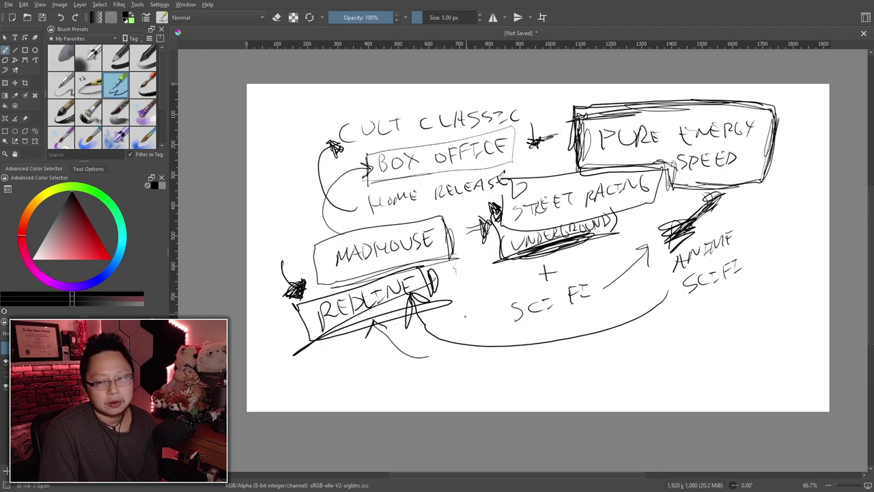
pyautogui.moveTo(457, 352)
pyautogui.mouseDown()
pyautogui.moveTo(444, 363)
pyautogui.moveTo(583, 345)
pyautogui.mouseUp()
pyautogui.moveTo(572, 340)
pyautogui.mouseDown()
pyautogui.moveTo(574, 352)
pyautogui.moveTo(600, 350)
pyautogui.mouseUp()
# Step: Handwrite HYBRID LAYER at the tip of the arrow from CELL SHAD, then box and underline it
pyautogui.moveTo(601, 342)
pyautogui.mouseDown()
pyautogui.moveTo(611, 339)
pyautogui.moveTo(611, 347)
pyautogui.mouseUp()
pyautogui.moveTo(613, 331); pyautogui.dragTo(632, 343)
pyautogui.moveTo(632, 326)
pyautogui.mouseDown()
pyautogui.moveTo(638, 338)
pyautogui.moveTo(653, 334)
pyautogui.mouseUp()
pyautogui.moveTo(660, 321); pyautogui.dragTo(666, 333)
pyautogui.moveTo(666, 320)
pyautogui.mouseDown()
pyautogui.moveTo(668, 332)
pyautogui.moveTo(715, 323)
pyautogui.mouseUp()
pyautogui.moveTo(705, 318); pyautogui.dragTo(723, 317)
pyautogui.moveTo(728, 306)
pyautogui.mouseDown()
pyautogui.moveTo(731, 318)
pyautogui.moveTo(745, 314)
pyautogui.mouseUp()
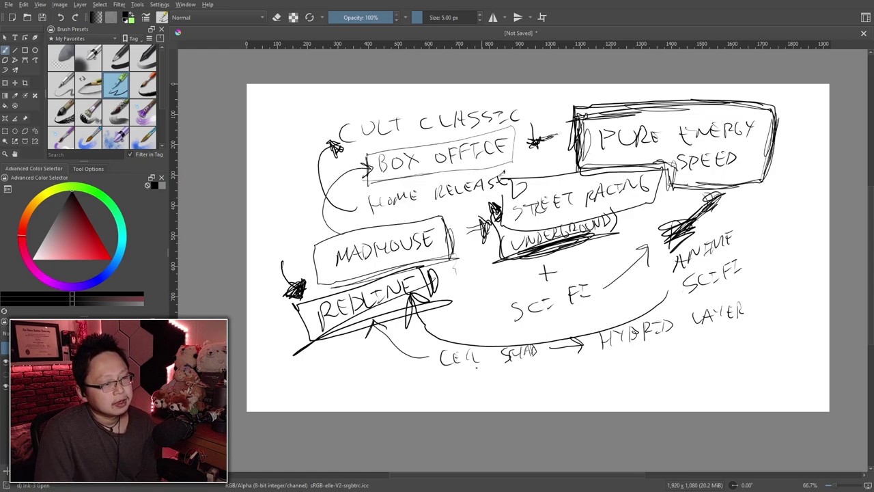
pyautogui.moveTo(589, 361)
pyautogui.mouseDown()
pyautogui.moveTo(762, 323)
pyautogui.moveTo(733, 333)
pyautogui.moveTo(685, 298)
pyautogui.moveTo(579, 367)
pyautogui.mouseUp()
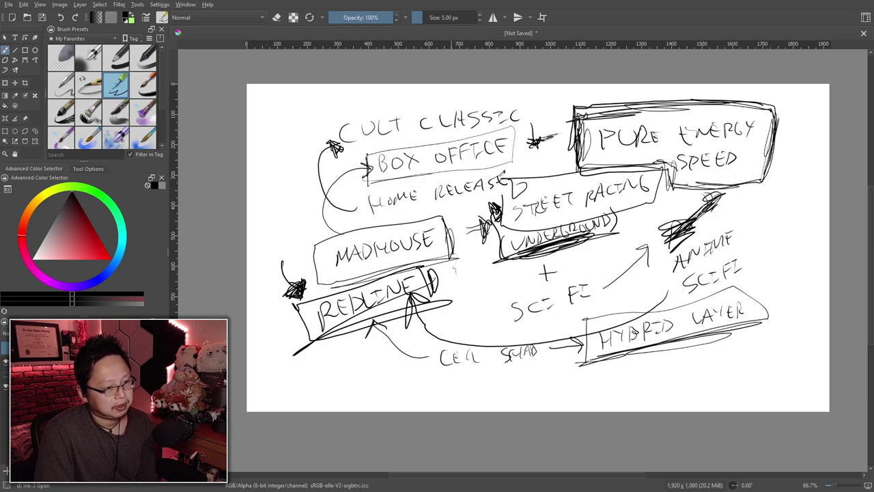
# Step: Draw a hooked arrow below CELL SHAD and handwrite EARLY URBAN after it
pyautogui.moveTo(452, 392); pyautogui.dragTo(470, 391)
pyautogui.moveTo(465, 385)
pyautogui.mouseDown()
pyautogui.moveTo(465, 396)
pyautogui.moveTo(509, 386)
pyautogui.mouseUp()
pyautogui.moveTo(511, 393); pyautogui.dragTo(530, 390)
pyautogui.moveTo(536, 378)
pyautogui.mouseDown()
pyautogui.moveTo(538, 391)
pyautogui.moveTo(572, 373)
pyautogui.moveTo(577, 389)
pyautogui.mouseUp()
pyautogui.moveTo(577, 376); pyautogui.dragTo(586, 386)
pyautogui.moveTo(585, 373)
pyautogui.mouseDown()
pyautogui.moveTo(588, 385)
pyautogui.moveTo(604, 386)
pyautogui.mouseUp()
pyautogui.moveTo(598, 379); pyautogui.dragTo(619, 366)
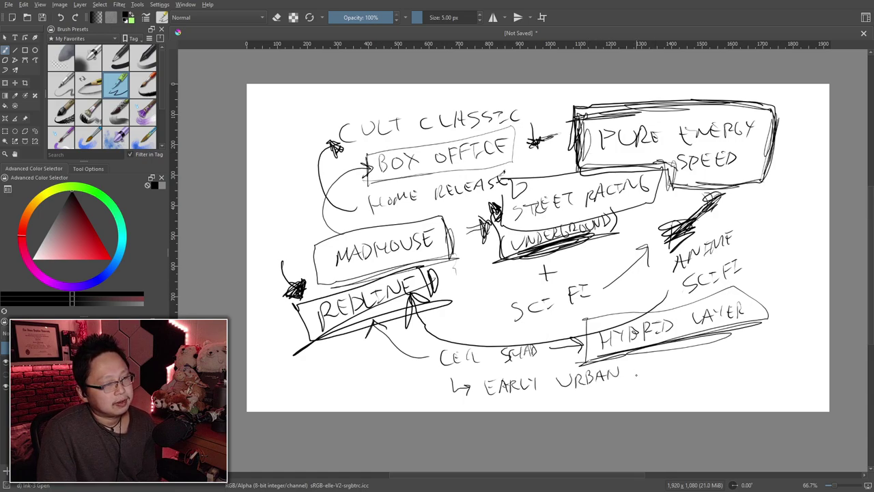
# Step: Complete the phrase after EARLY URBAN by handwriting AGGRESSIVE STYLING on two lines
pyautogui.moveTo(638, 377)
pyautogui.mouseDown()
pyautogui.moveTo(643, 361)
pyautogui.moveTo(646, 374)
pyautogui.mouseUp()
pyautogui.moveTo(638, 371); pyautogui.dragTo(698, 366)
pyautogui.moveTo(706, 353)
pyautogui.mouseDown()
pyautogui.moveTo(711, 364)
pyautogui.moveTo(724, 349)
pyautogui.moveTo(723, 359)
pyautogui.mouseUp()
pyautogui.moveTo(634, 384)
pyautogui.mouseDown()
pyautogui.moveTo(626, 395)
pyautogui.moveTo(648, 384)
pyautogui.mouseUp()
pyautogui.moveTo(642, 385)
pyautogui.mouseDown()
pyautogui.moveTo(642, 397)
pyautogui.moveTo(654, 395)
pyautogui.mouseUp()
pyautogui.moveTo(661, 384)
pyautogui.mouseDown()
pyautogui.moveTo(673, 391)
pyautogui.moveTo(685, 377)
pyautogui.mouseUp()
pyautogui.moveTo(698, 371); pyautogui.dragTo(693, 384)
# Step: Box EARLY URBAN AGGRESSIVE STYLING and draw a long curved arrow from it around REDLINE, ending above it
pyautogui.moveTo(750, 335)
pyautogui.mouseDown()
pyautogui.moveTo(472, 374)
pyautogui.moveTo(606, 408)
pyautogui.moveTo(747, 332)
pyautogui.moveTo(744, 375)
pyautogui.mouseUp()
pyautogui.moveTo(749, 360); pyautogui.dragTo(749, 380)
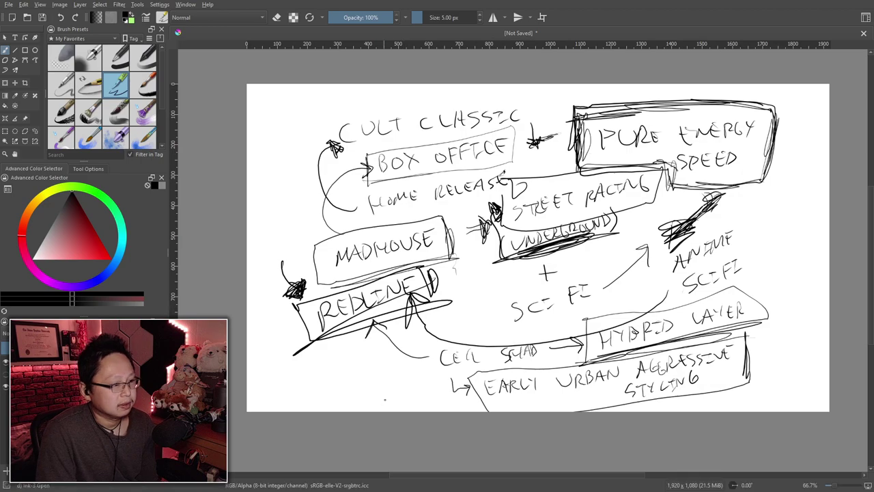
pyautogui.moveTo(466, 401)
pyautogui.mouseDown()
pyautogui.moveTo(383, 391)
pyautogui.moveTo(293, 331)
pyautogui.moveTo(293, 212)
pyautogui.mouseUp()
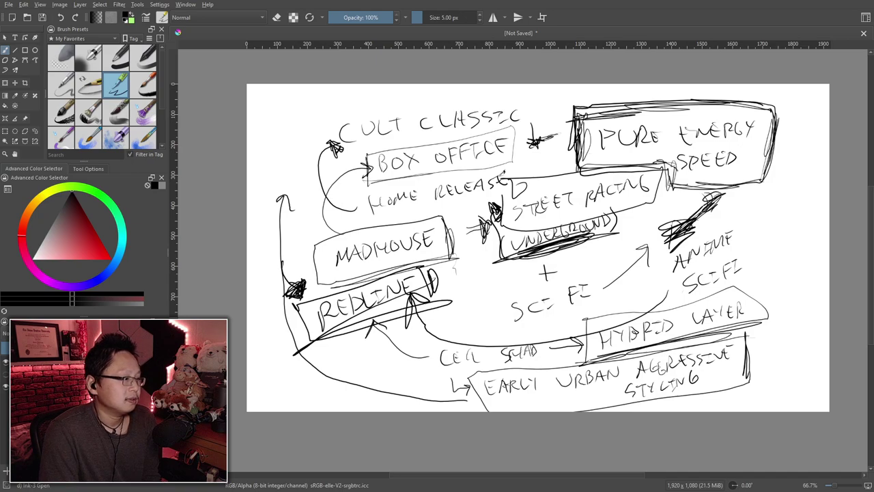
# Step: Clear the REDLINE brainstorm from the canvas and handwrite PS2 in the upper left, followed by a right-pointing arrow
pyautogui.press('Delete')
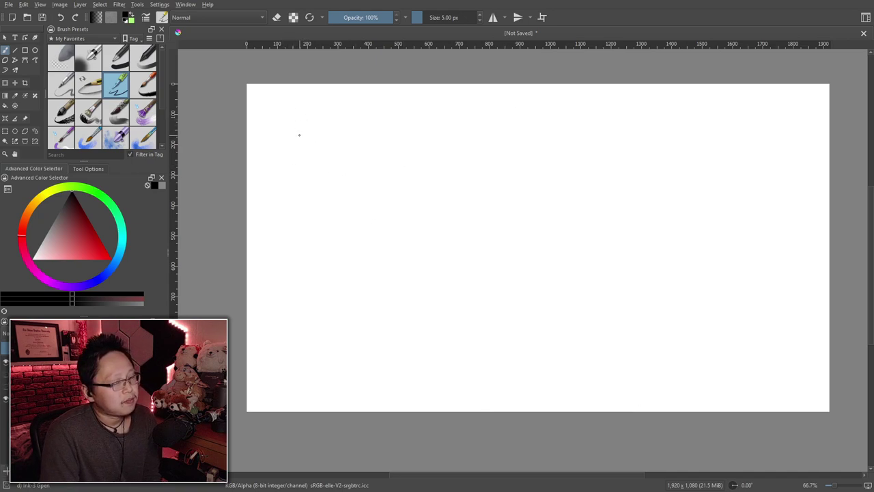
pyautogui.moveTo(288, 114); pyautogui.dragTo(293, 136)
pyautogui.moveTo(288, 114)
pyautogui.mouseDown()
pyautogui.moveTo(291, 126)
pyautogui.moveTo(308, 134)
pyautogui.moveTo(373, 121)
pyautogui.moveTo(373, 136)
pyautogui.mouseUp()
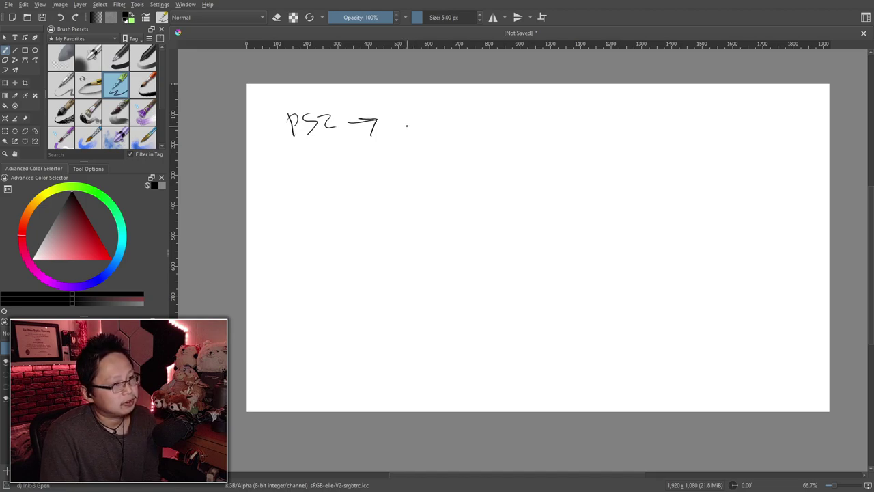
# Step: Handwrite BURNOUT at the tip of the arrow from PS2
pyautogui.moveTo(405, 106); pyautogui.dragTo(405, 132)
pyautogui.moveTo(406, 107)
pyautogui.mouseDown()
pyautogui.moveTo(408, 131)
pyautogui.moveTo(440, 114)
pyautogui.mouseUp()
pyautogui.moveTo(443, 112)
pyautogui.mouseDown()
pyautogui.moveTo(444, 130)
pyautogui.moveTo(460, 129)
pyautogui.moveTo(471, 112)
pyautogui.mouseUp()
pyautogui.moveTo(484, 110); pyautogui.dragTo(509, 107)
pyautogui.moveTo(508, 107)
pyautogui.mouseDown()
pyautogui.moveTo(525, 104)
pyautogui.moveTo(519, 121)
pyautogui.mouseUp()
# Step: Draw a downward arrow from BURNOUT and handwrite CRITERION below it
pyautogui.moveTo(417, 147); pyautogui.dragTo(429, 170)
pyautogui.moveTo(396, 196); pyautogui.dragTo(401, 210)
pyautogui.moveTo(401, 192); pyautogui.dragTo(435, 203)
pyautogui.moveTo(447, 190)
pyautogui.mouseDown()
pyautogui.moveTo(456, 201)
pyautogui.moveTo(461, 188)
pyautogui.mouseUp()
pyautogui.moveTo(449, 196); pyautogui.dragTo(463, 198)
pyautogui.moveTo(463, 183); pyautogui.dragTo(477, 198)
pyautogui.moveTo(487, 187); pyautogui.dragTo(493, 194)
pyautogui.moveTo(499, 194); pyautogui.dragTo(508, 182)
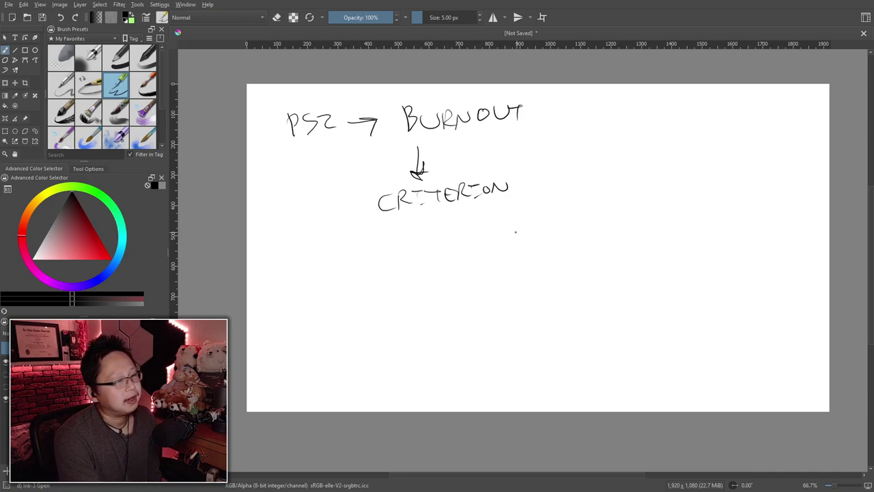
# Step: Draw a small arrow pointing into CRITERION and another arrow from it to a handwritten EA
pyautogui.moveTo(523, 257); pyautogui.dragTo(504, 246)
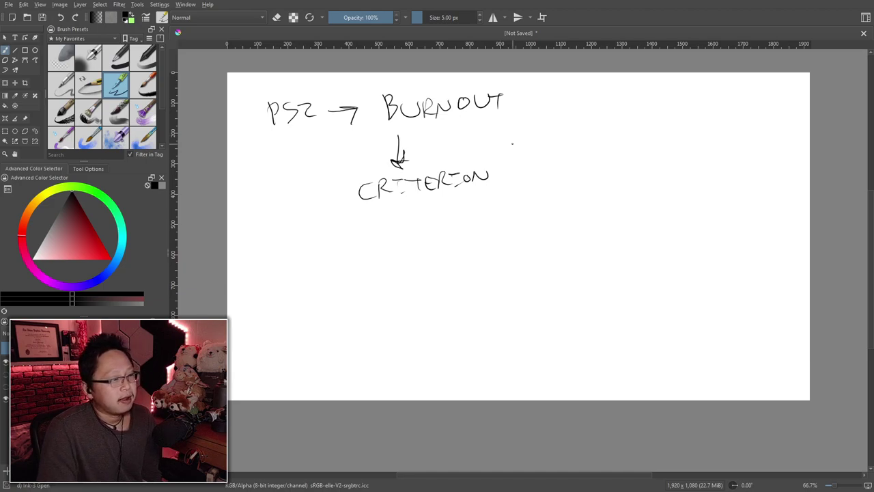
pyautogui.moveTo(320, 198)
pyautogui.mouseDown()
pyautogui.moveTo(342, 194)
pyautogui.moveTo(338, 202)
pyautogui.mouseUp()
pyautogui.moveTo(499, 171); pyautogui.dragTo(533, 171)
pyautogui.moveTo(500, 177)
pyautogui.mouseDown()
pyautogui.moveTo(532, 175)
pyautogui.moveTo(523, 182)
pyautogui.mouseUp()
pyautogui.moveTo(565, 155)
pyautogui.mouseDown()
pyautogui.moveTo(550, 181)
pyautogui.moveTo(559, 166)
pyautogui.mouseUp()
pyautogui.moveTo(578, 151)
pyautogui.mouseDown()
pyautogui.moveTo(570, 179)
pyautogui.moveTo(585, 175)
pyautogui.mouseUp()
pyautogui.moveTo(575, 166); pyautogui.dragTo(586, 165)
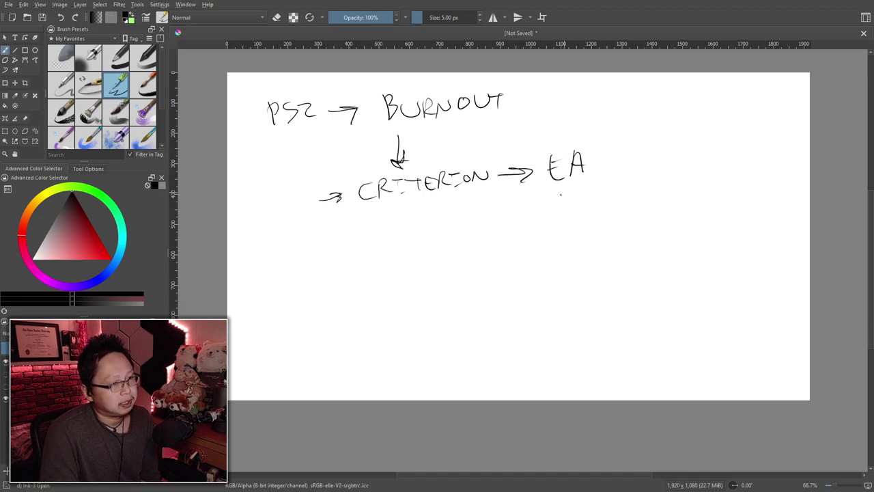
# Step: Handwrite NFS to the right of EA, with long curved arrows leading to it from BURNOUT and CRITERION
pyautogui.moveTo(470, 125)
pyautogui.mouseDown()
pyautogui.moveTo(640, 163)
pyautogui.moveTo(625, 170)
pyautogui.moveTo(670, 185)
pyautogui.moveTo(673, 162)
pyautogui.mouseUp()
pyautogui.moveTo(690, 159)
pyautogui.mouseDown()
pyautogui.moveTo(681, 182)
pyautogui.moveTo(691, 170)
pyautogui.mouseUp()
pyautogui.moveTo(709, 157); pyautogui.dragTo(695, 178)
pyautogui.moveTo(434, 194)
pyautogui.mouseDown()
pyautogui.moveTo(635, 209)
pyautogui.moveTo(642, 219)
pyautogui.moveTo(645, 210)
pyautogui.mouseUp()
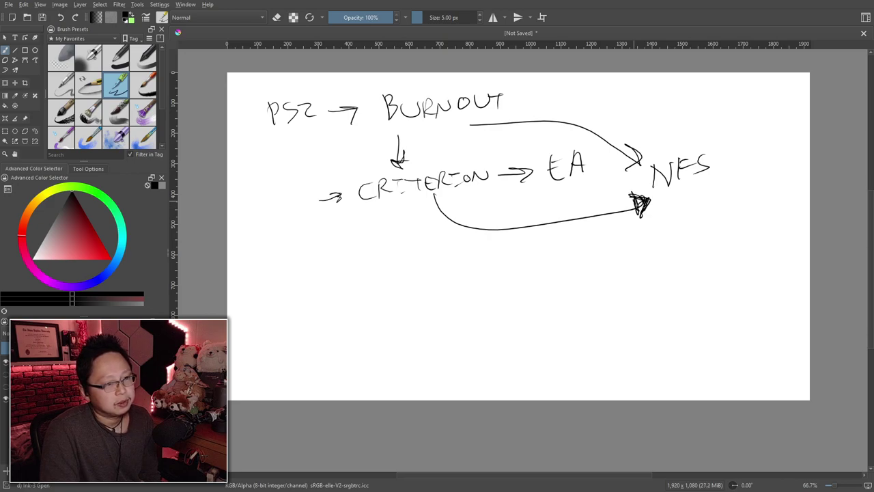